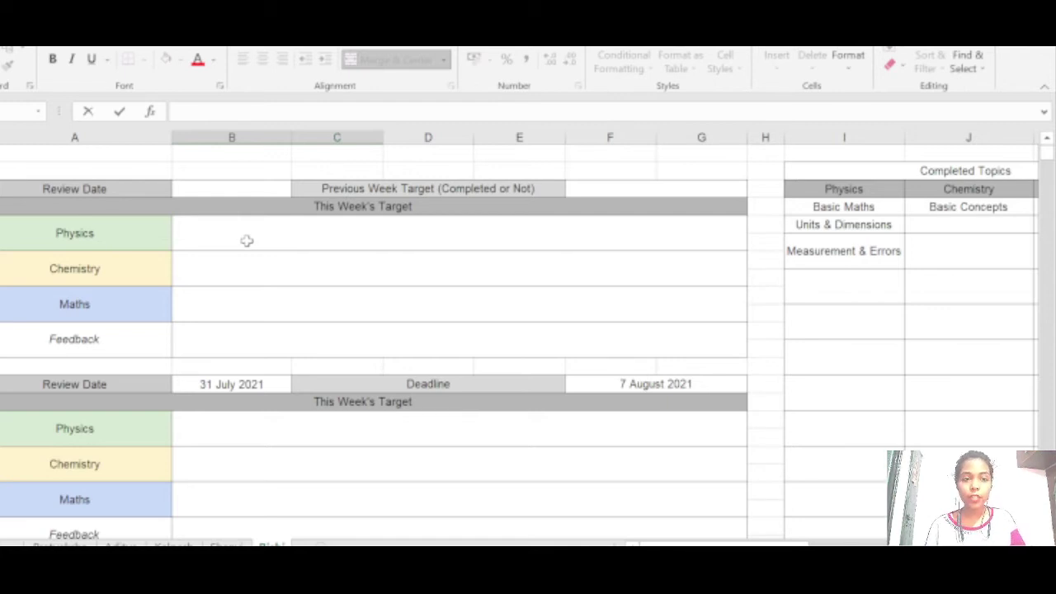
Step: Enter "half circular motion" as the Physics target in the first weekly review block
click(246, 240)
double_click(247, 240)
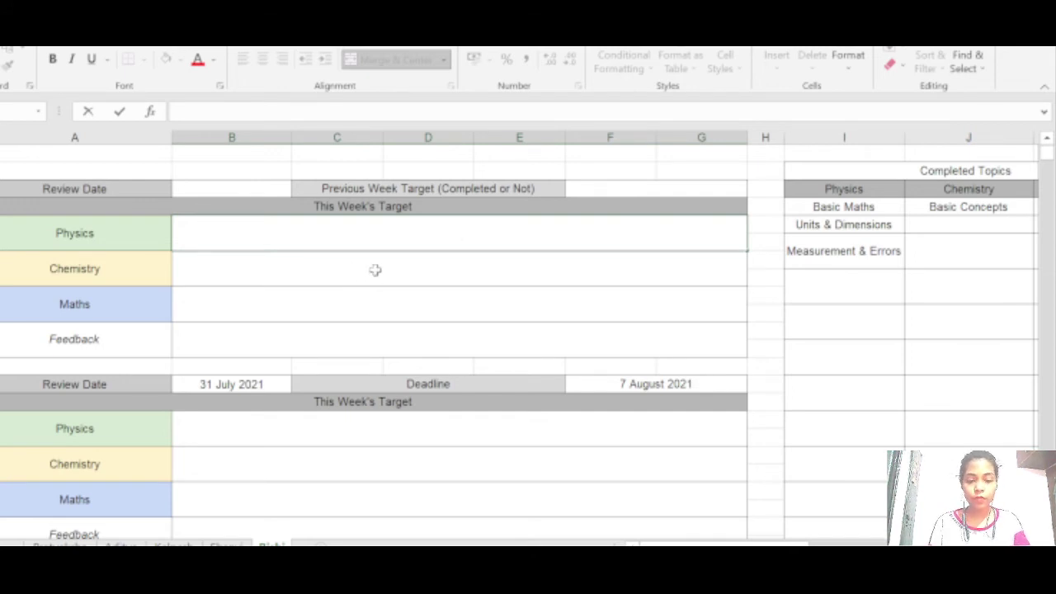
text(hali)
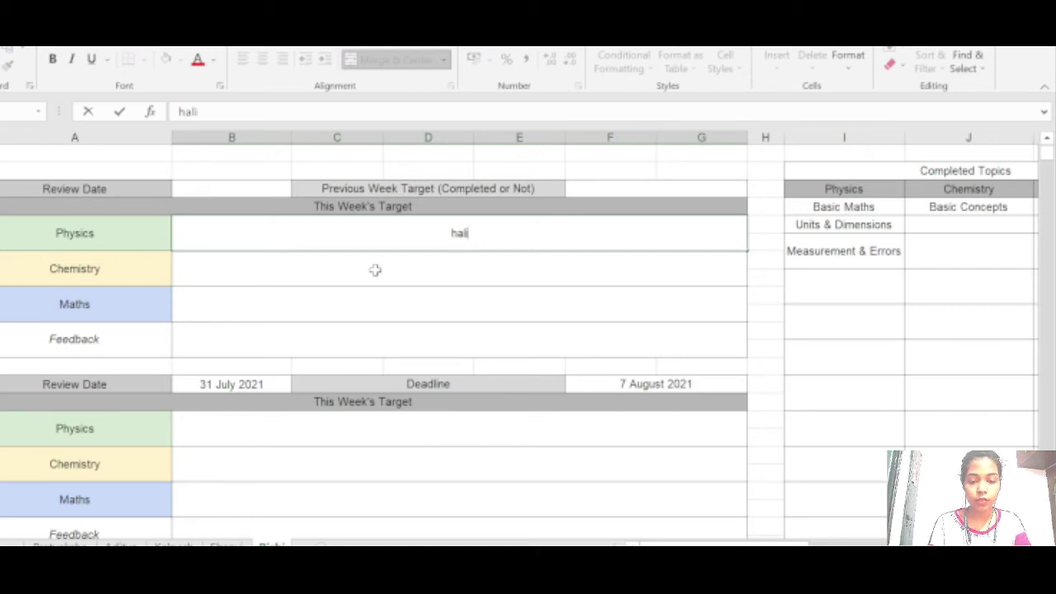
key(BackSpace)
text(f)
key(BackSpace)
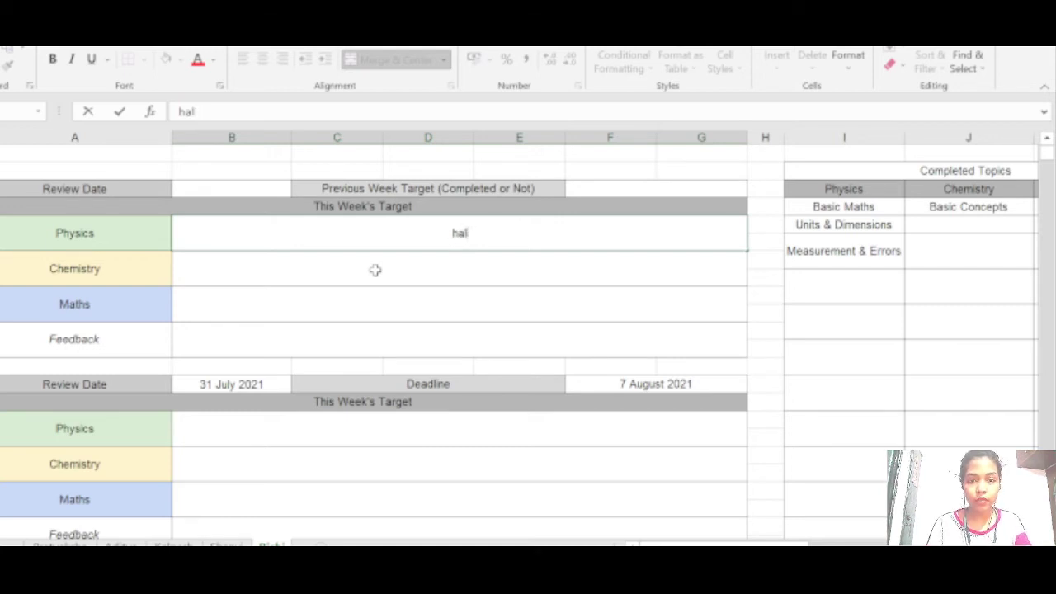
text(f ci)
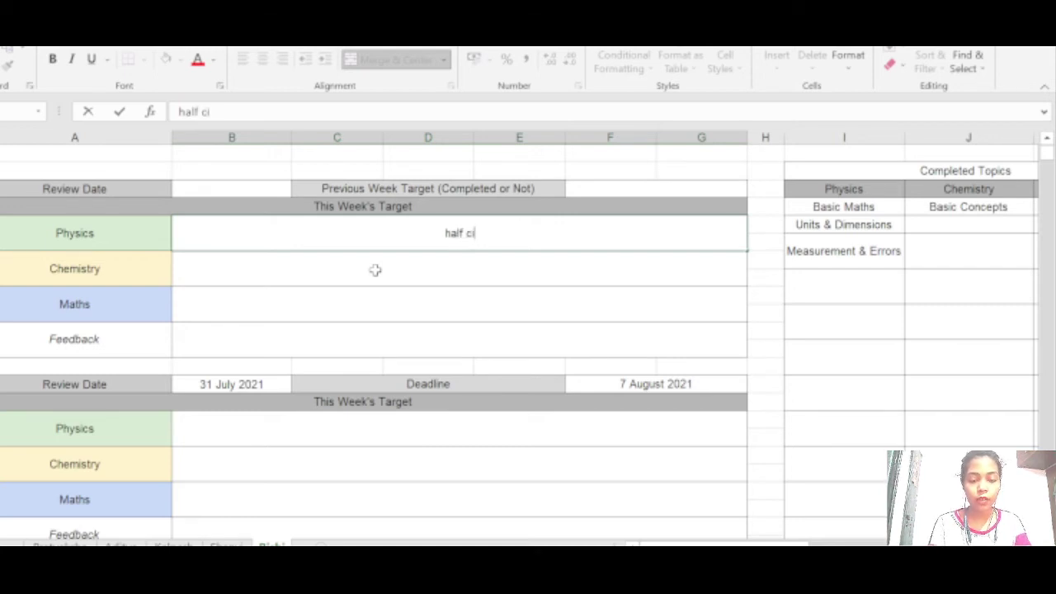
text(rcu)
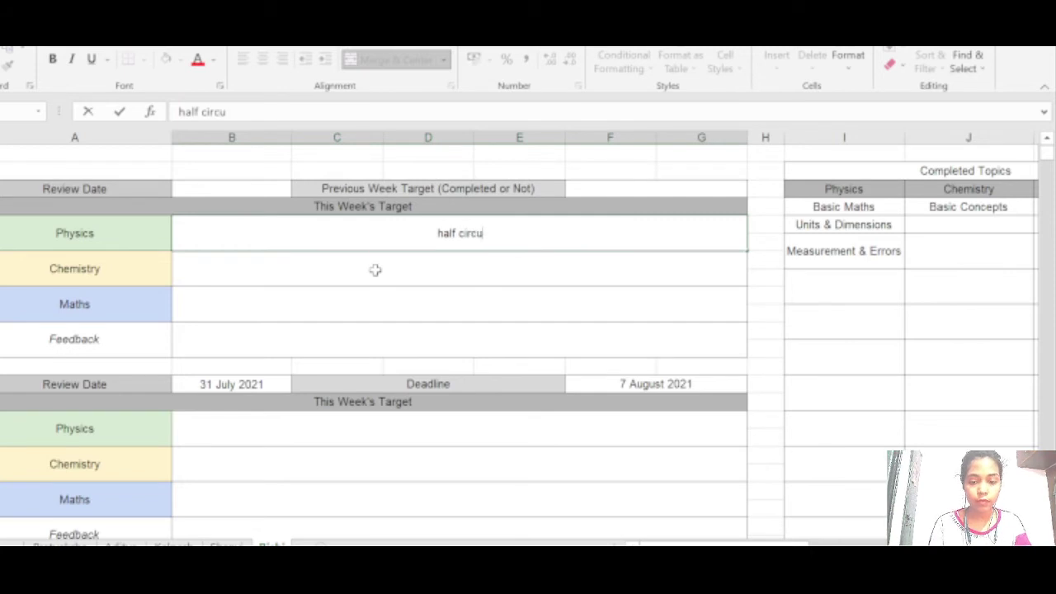
text(lar mot)
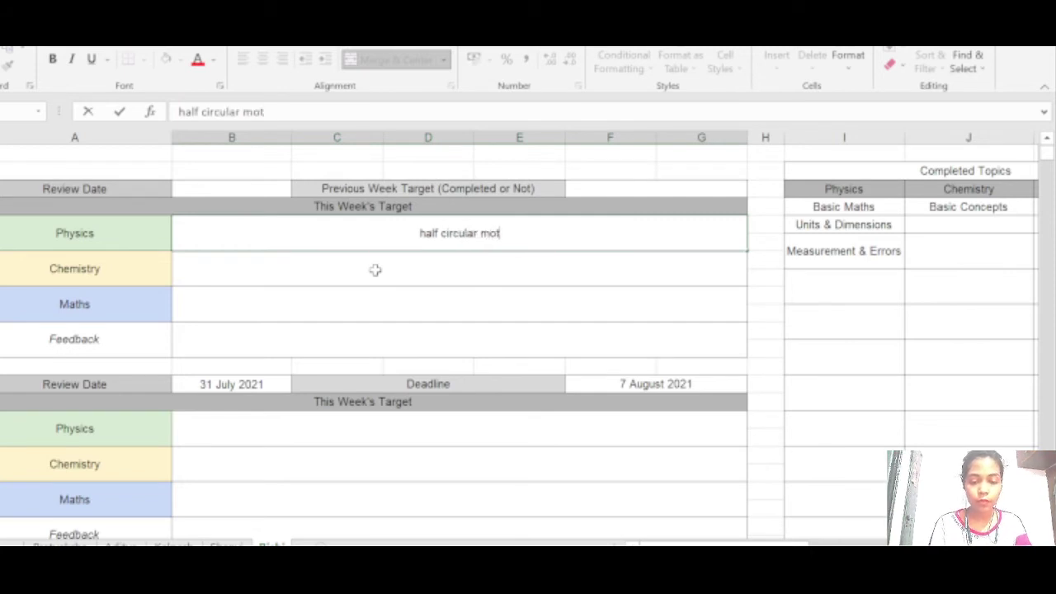
text(ion)
key(Return)
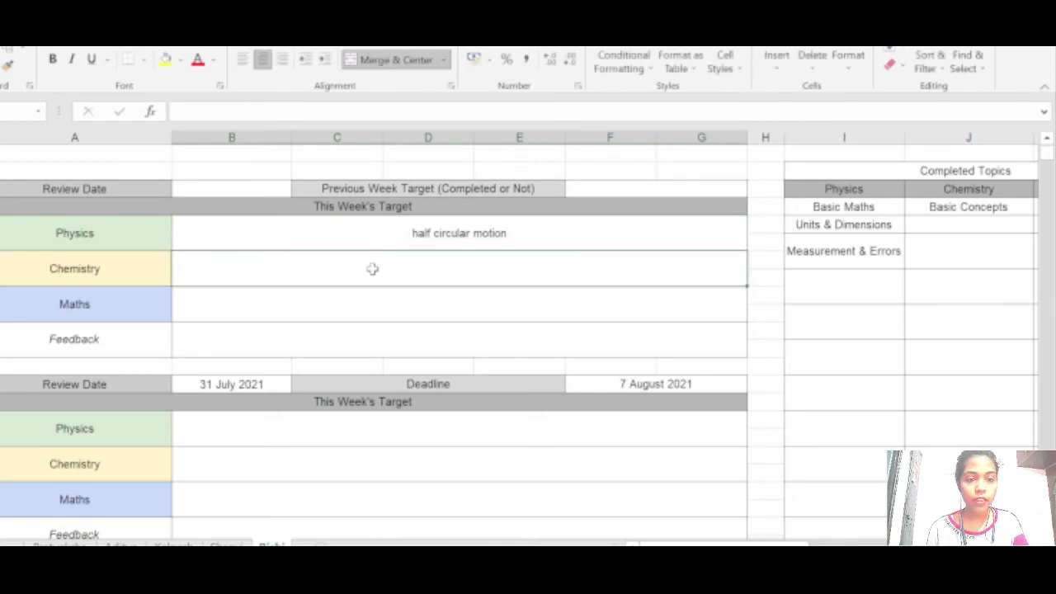
Step: Fill in the Chemistry target of the first weekly block with "periodicity, chemical bonding 6 lecture"
double_click(372, 269)
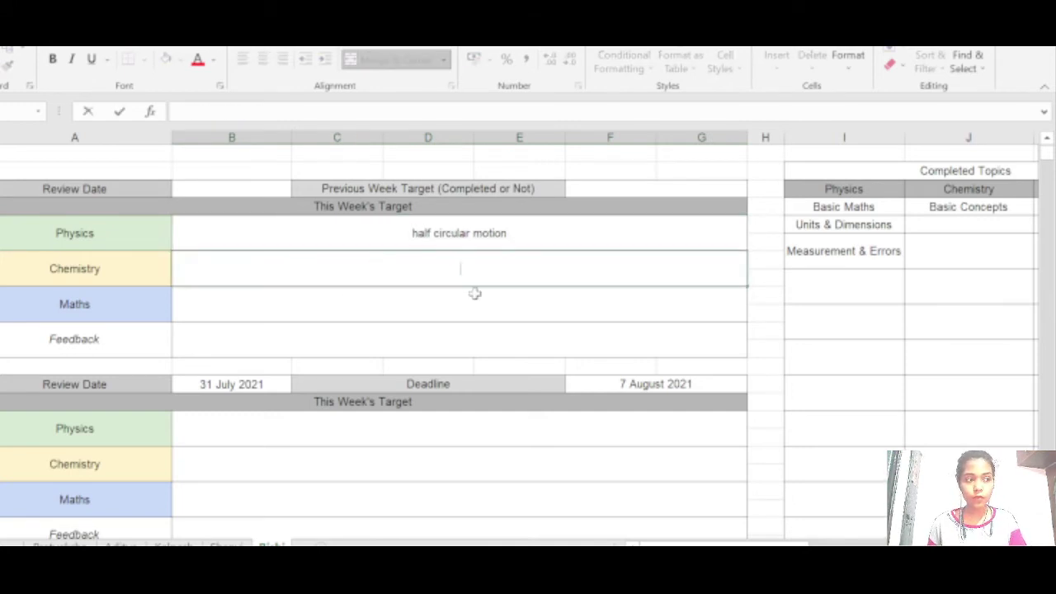
text(per)
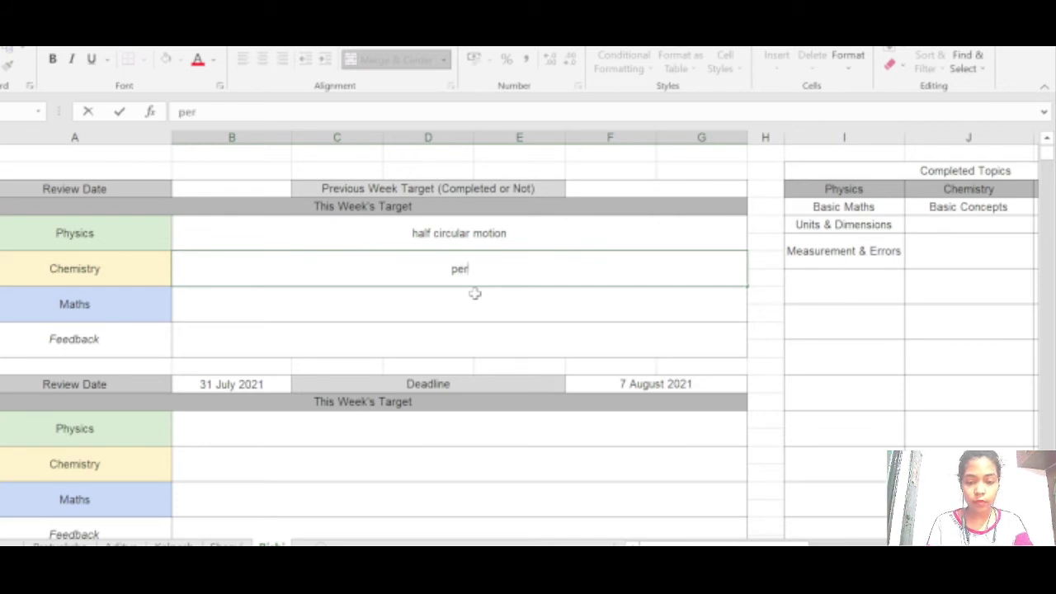
text(iodicit)
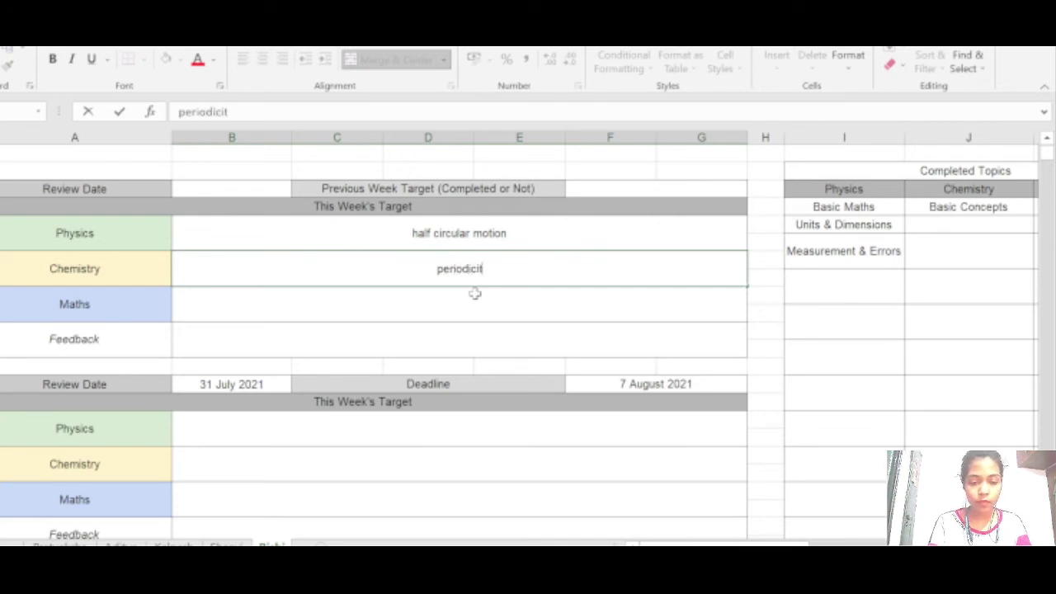
text(y,)
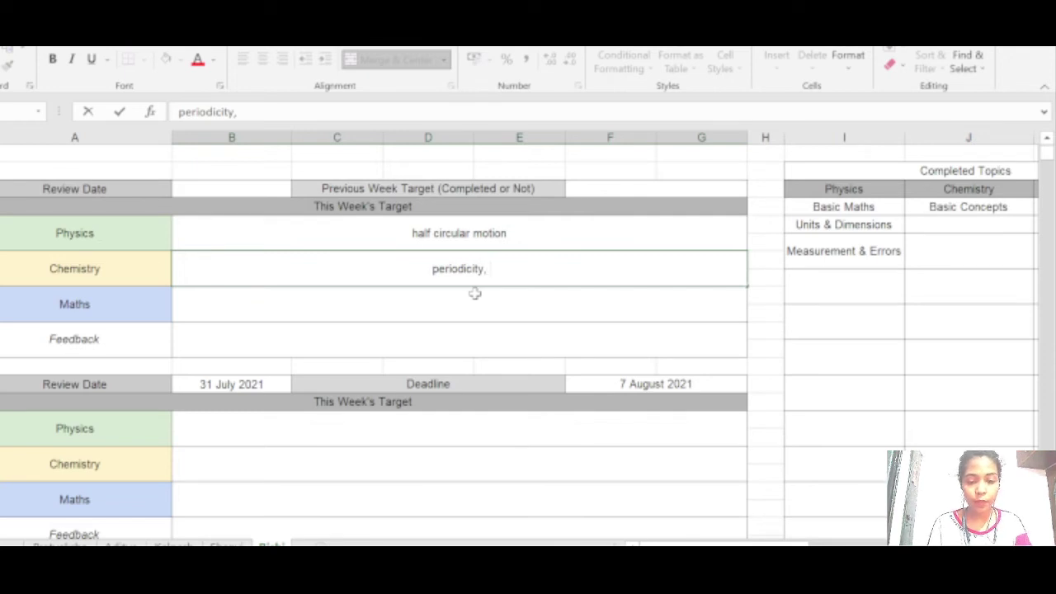
text( chemic)
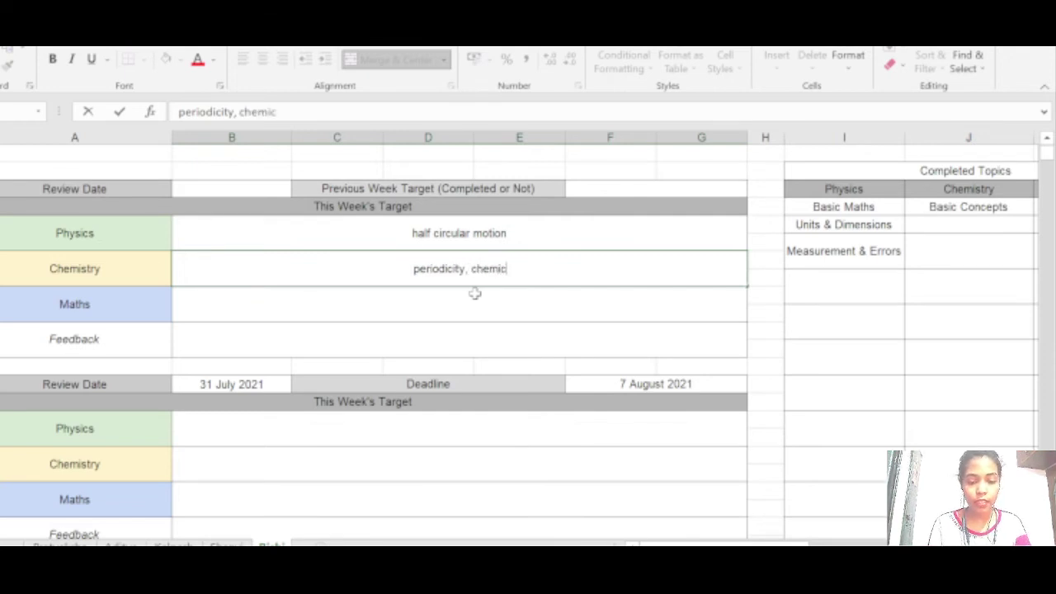
text(al bond)
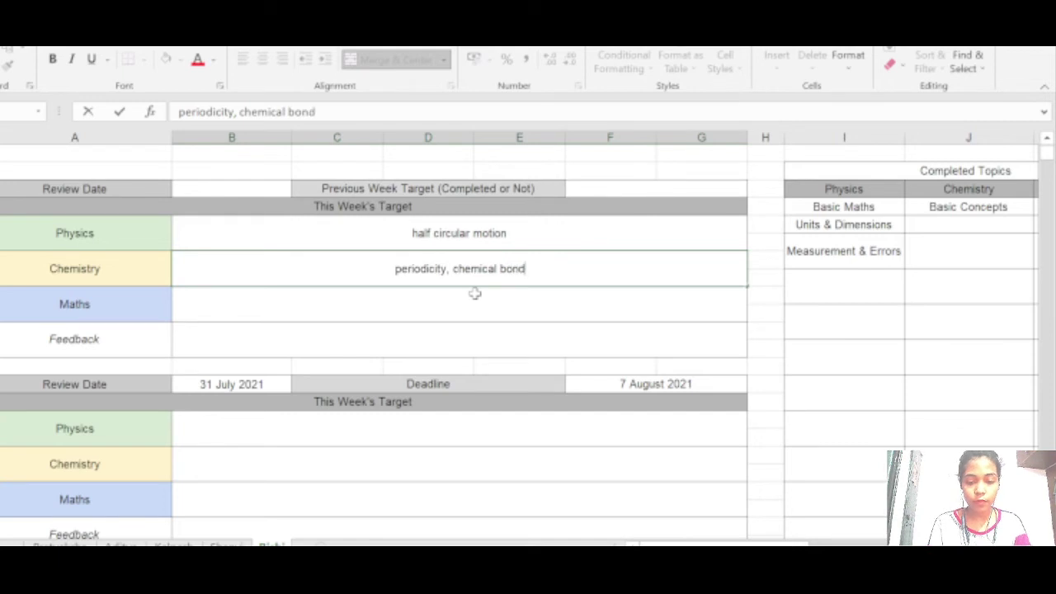
text(ing 6 )
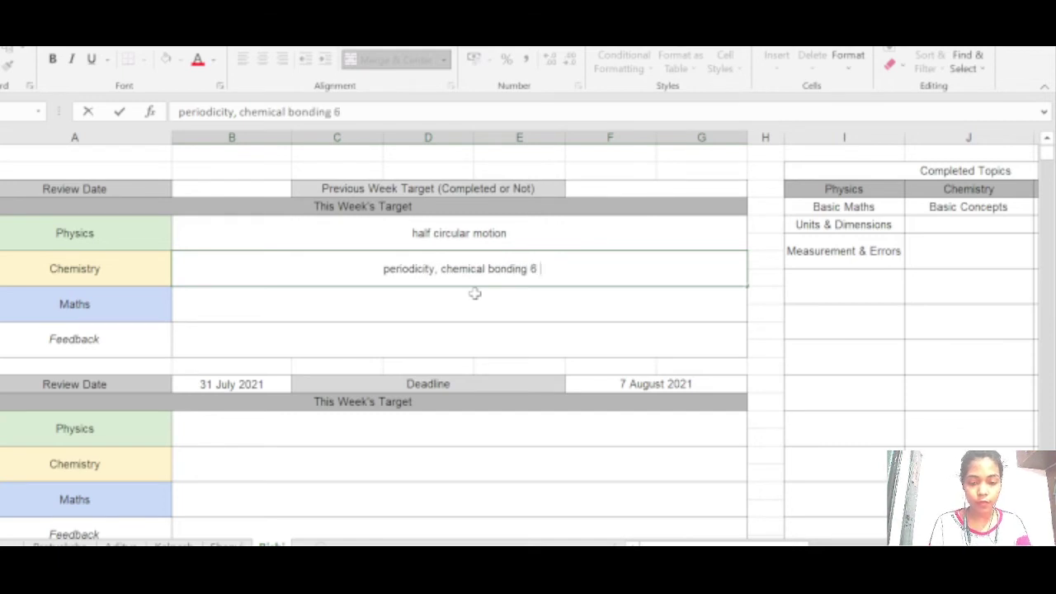
text(lect)
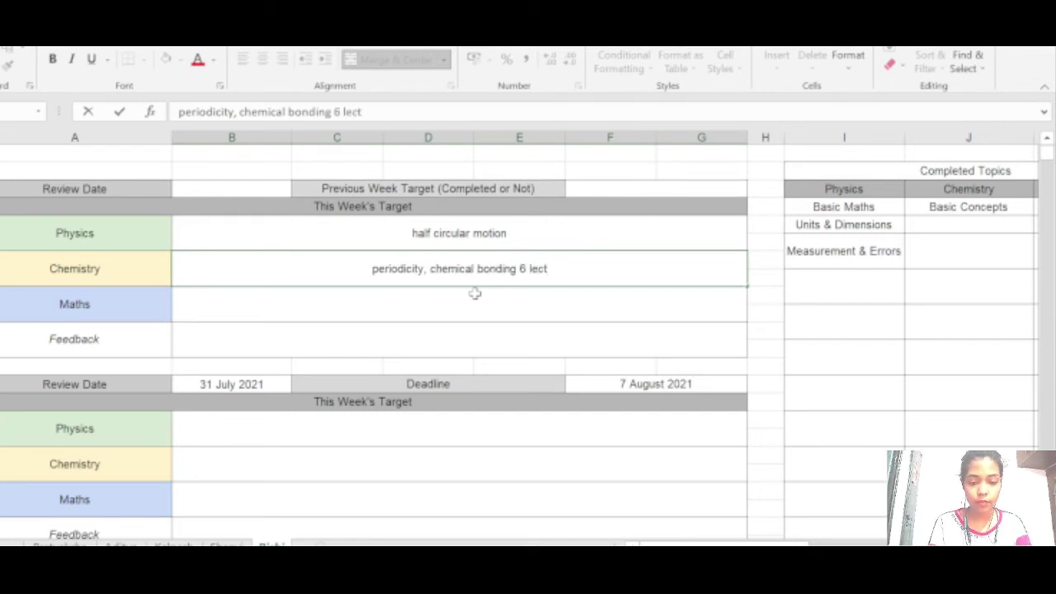
text(ur)
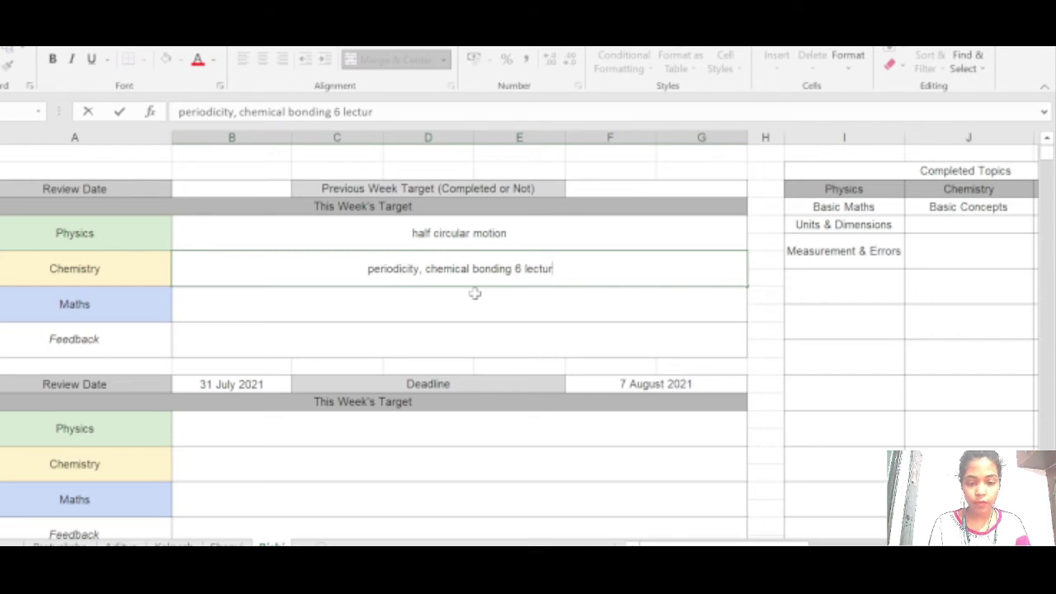
text(e)
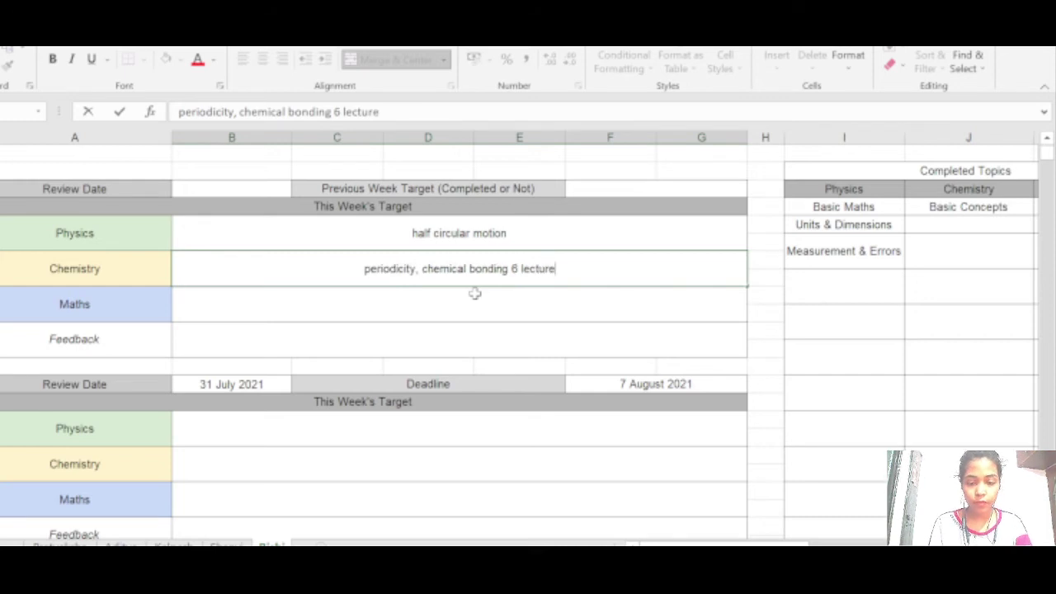
Step: Insert "periodicity test," between "periodicity," and "chemical bonding" in the first block's Chemistry target
click(420, 273)
text(perio)
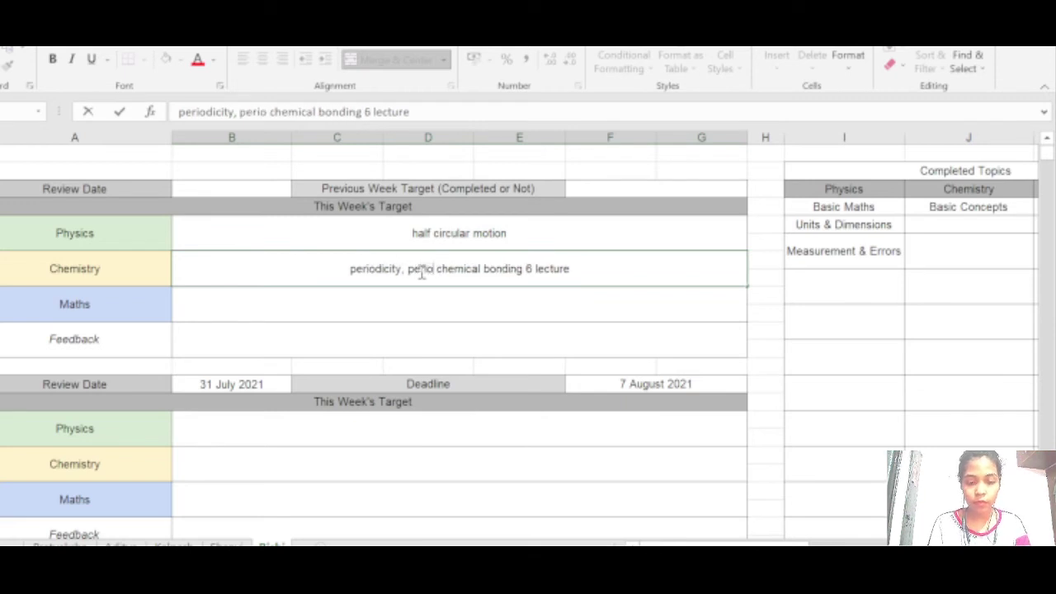
text(dicity )
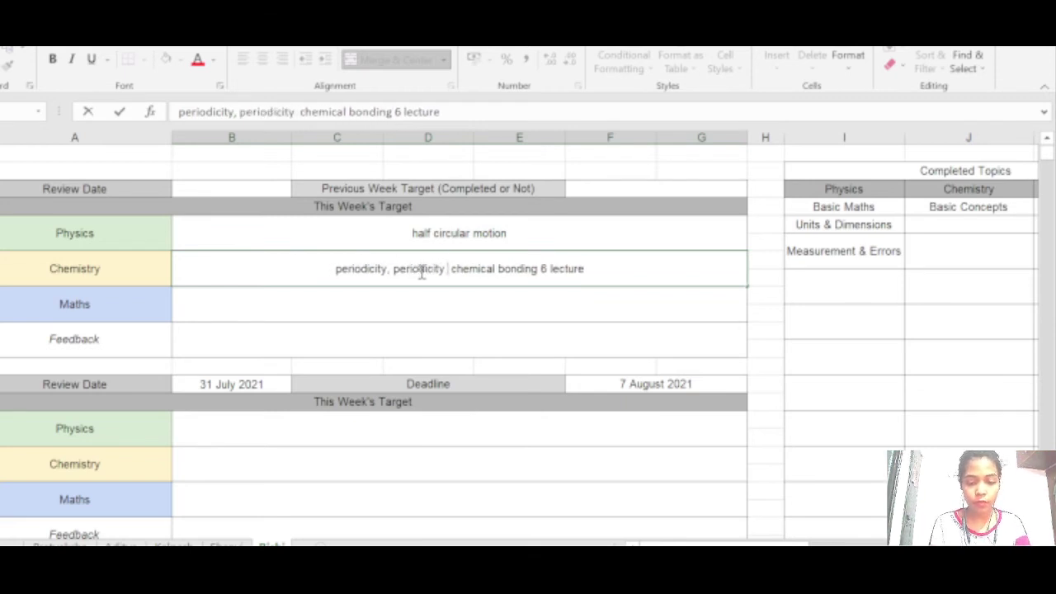
text(test,)
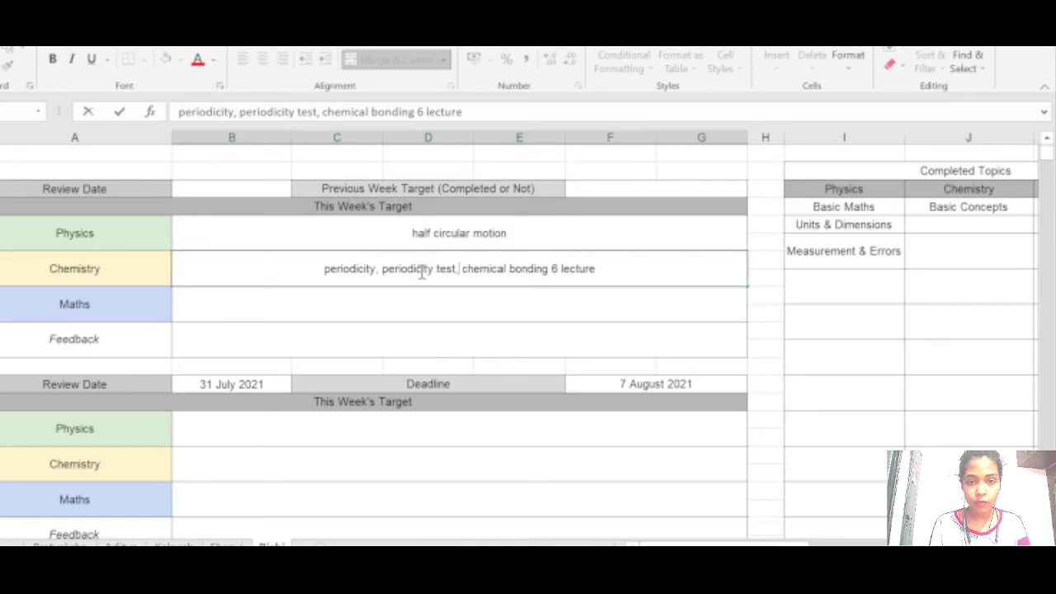
Step: Enter "trignometry 5 videos,homework" as the Maths target in the first weekly block
click(399, 311)
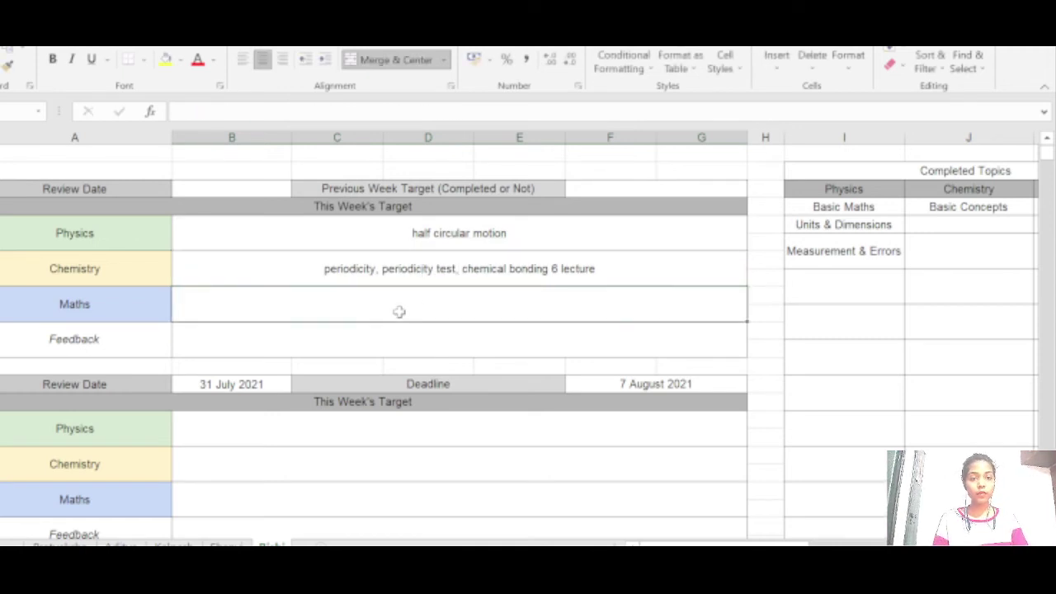
double_click(400, 311)
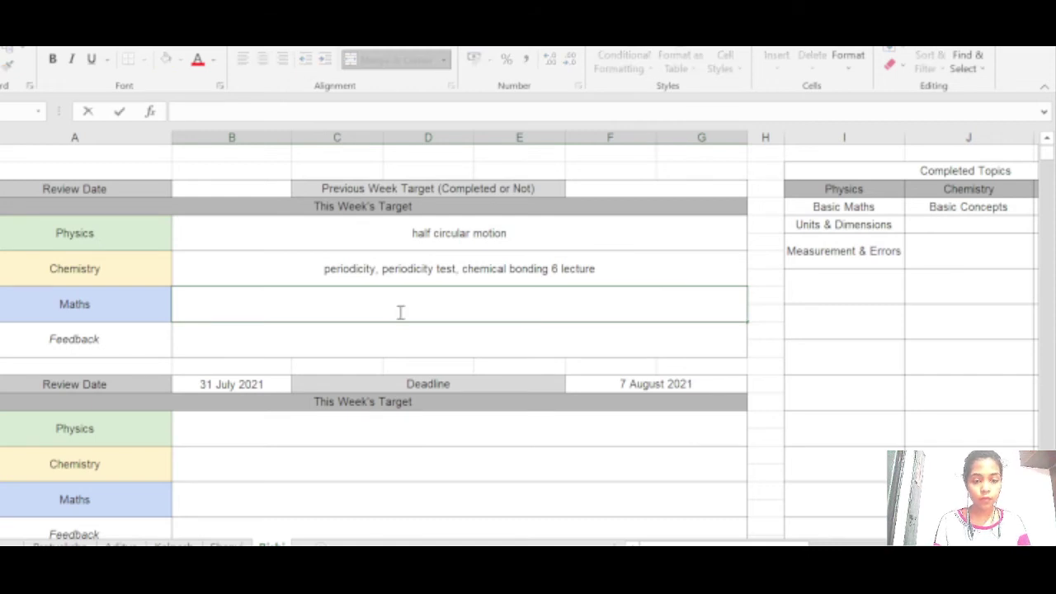
text(t)
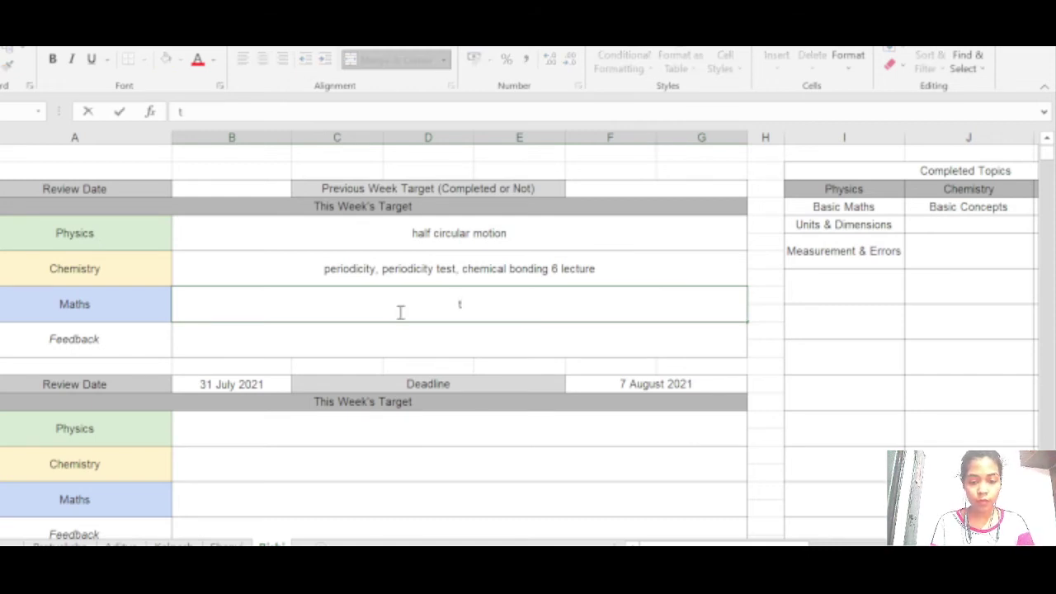
text(rigni)
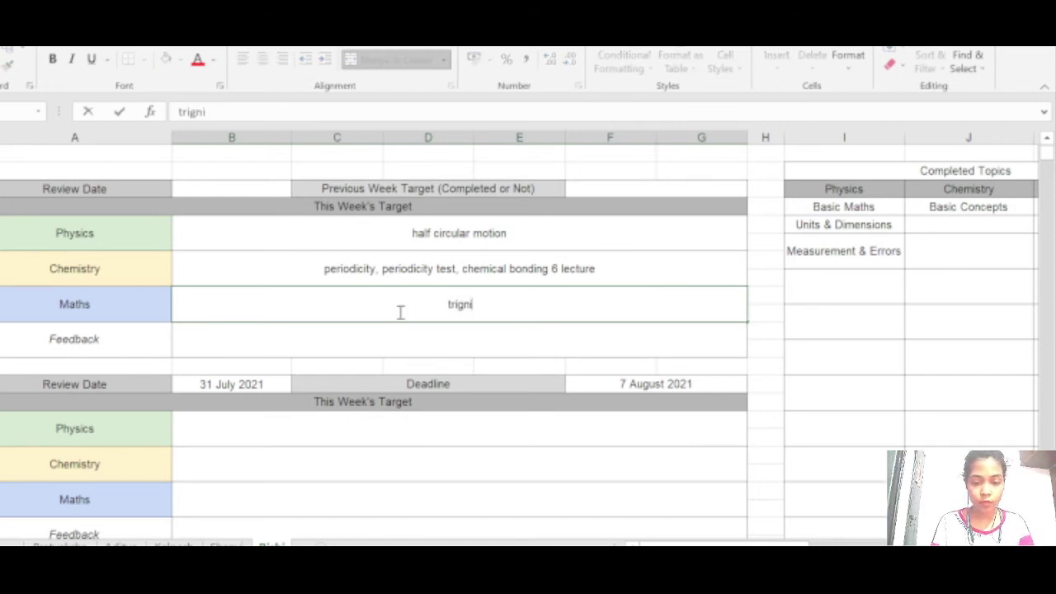
key(BackSpace)
text(ometry)
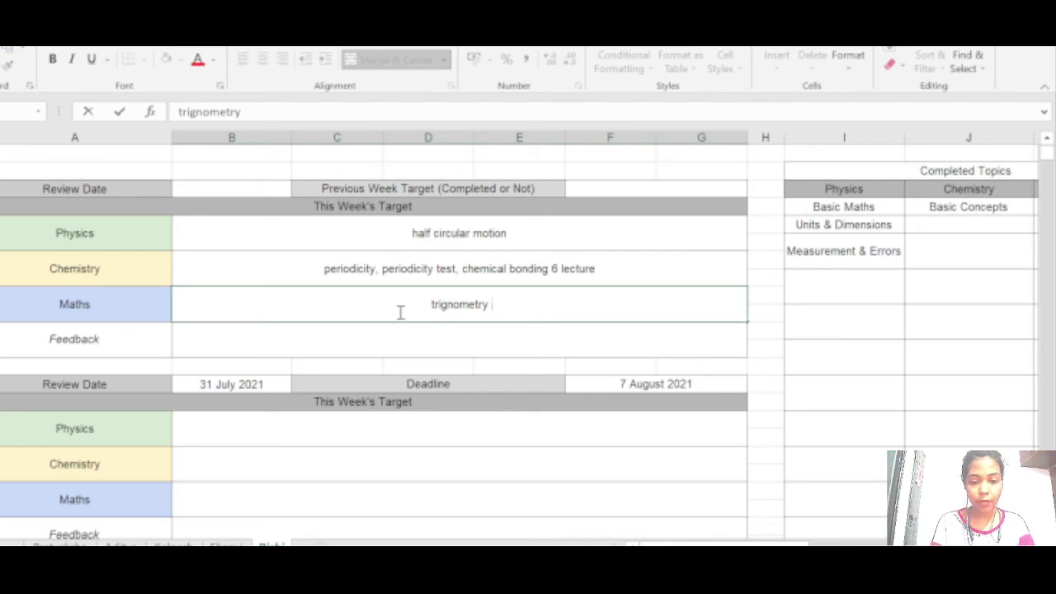
text( 5 videos)
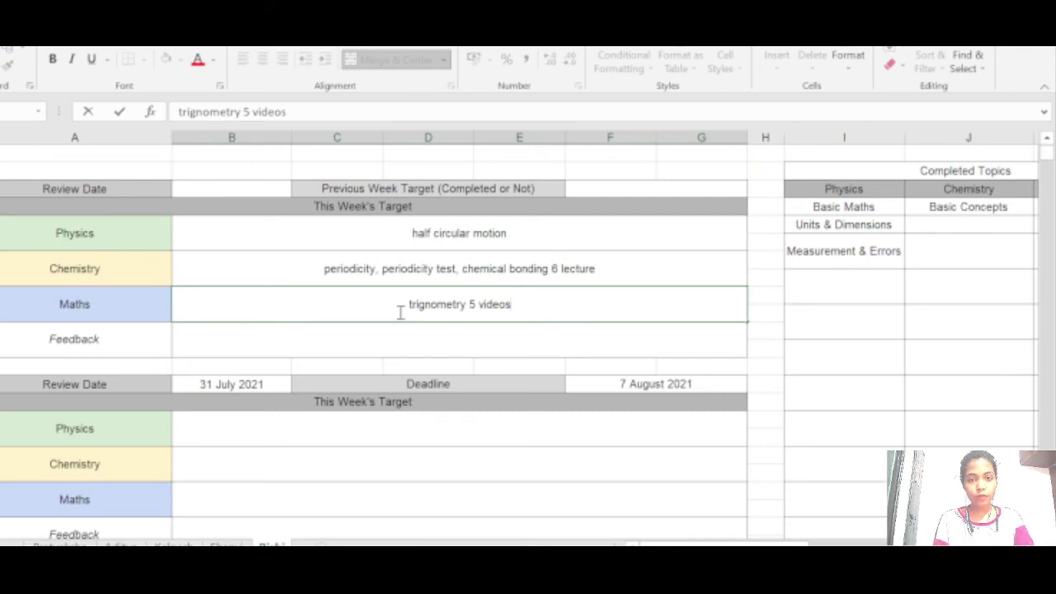
text(,)
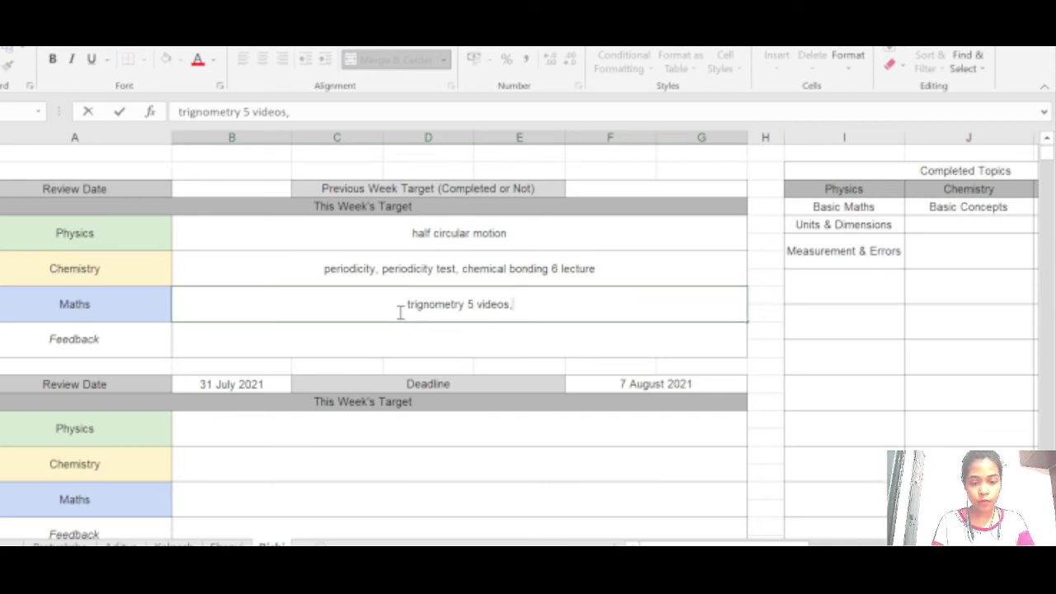
text(home)
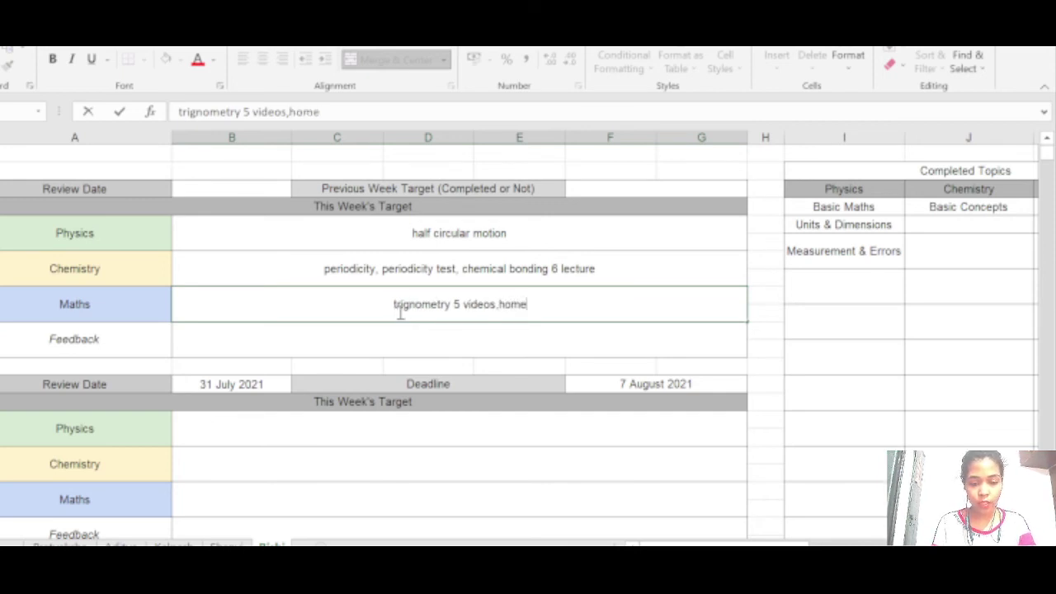
text(work)
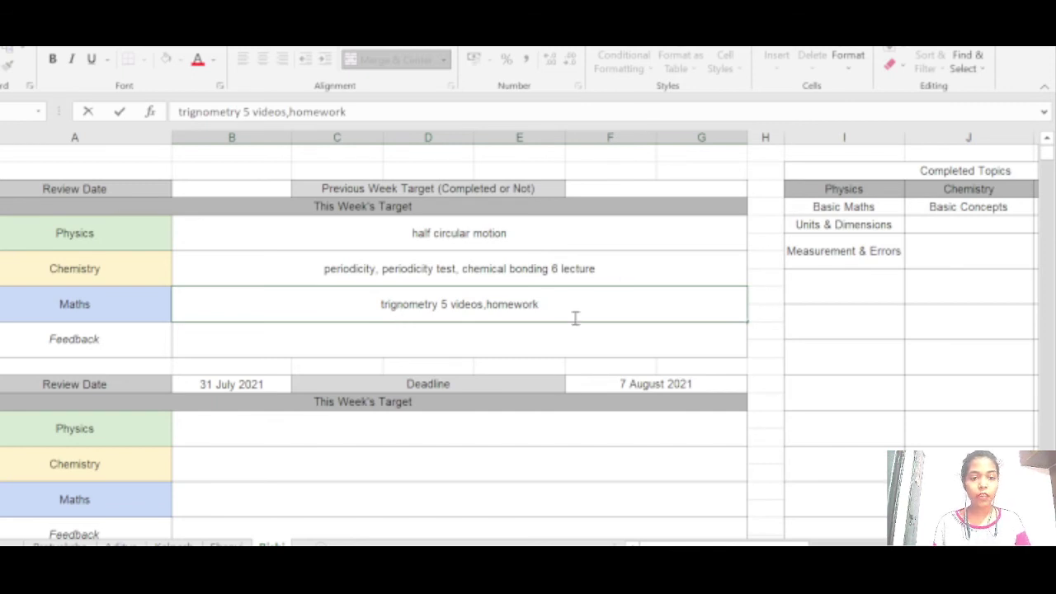
Step: Enter "chemical bending full and its test" as the Physics target in the weekly block with review date 31 July 2021
scroll(421, 371, down, 1)
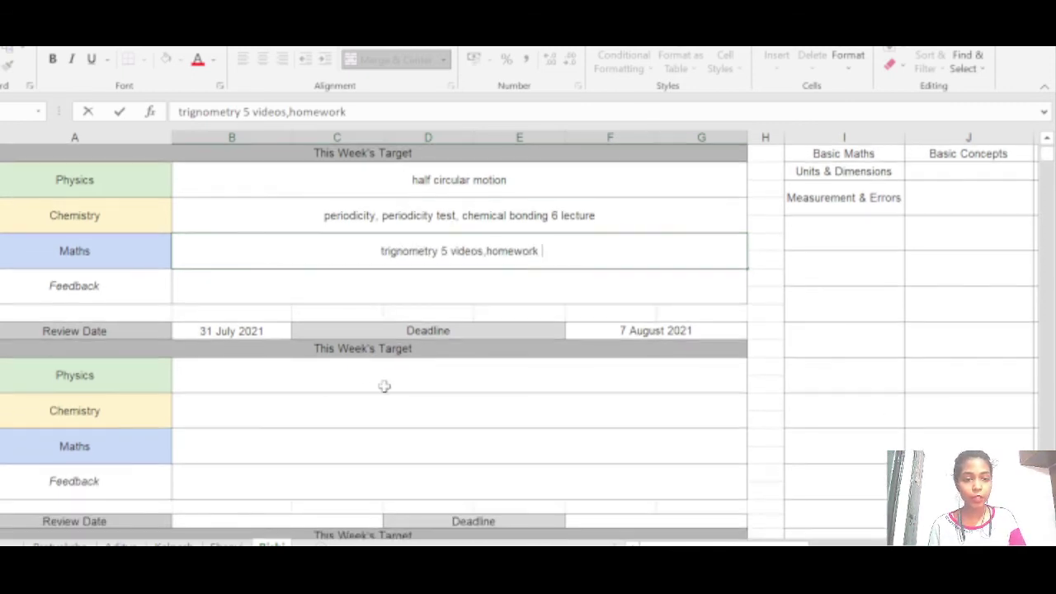
click(358, 388)
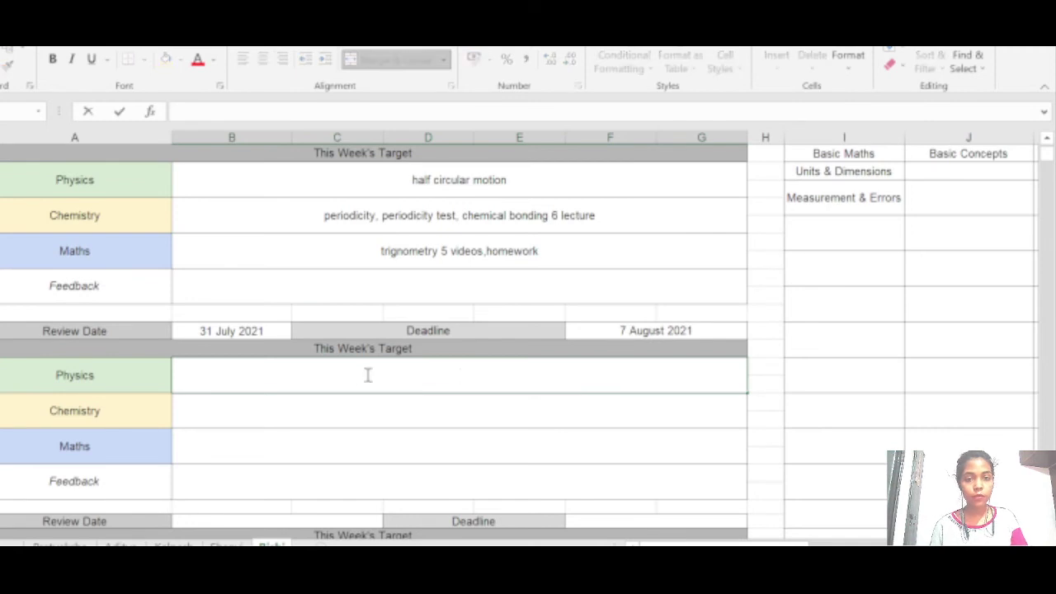
text(c)
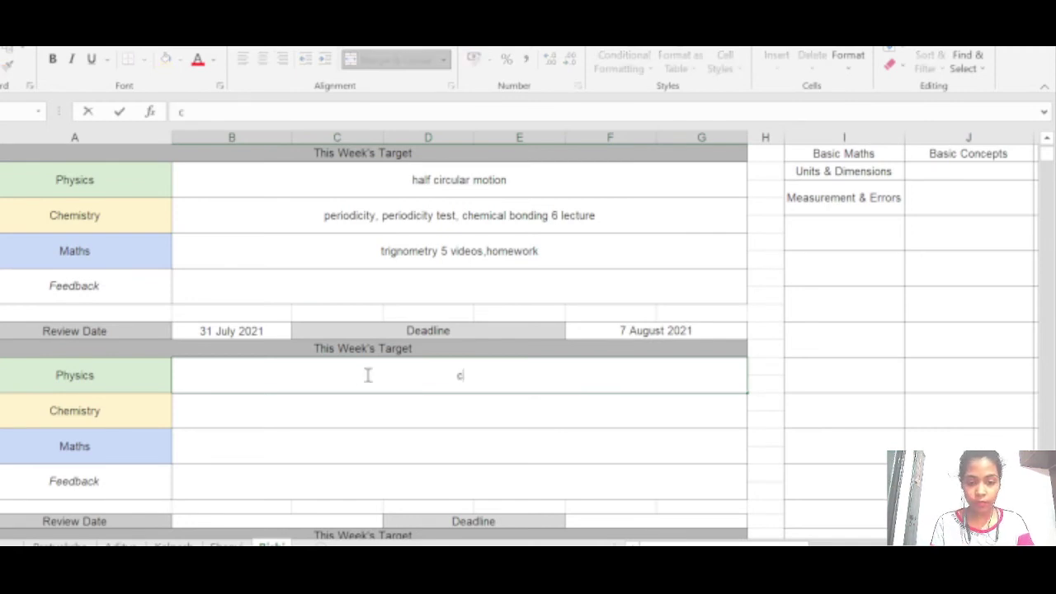
text(hemica)
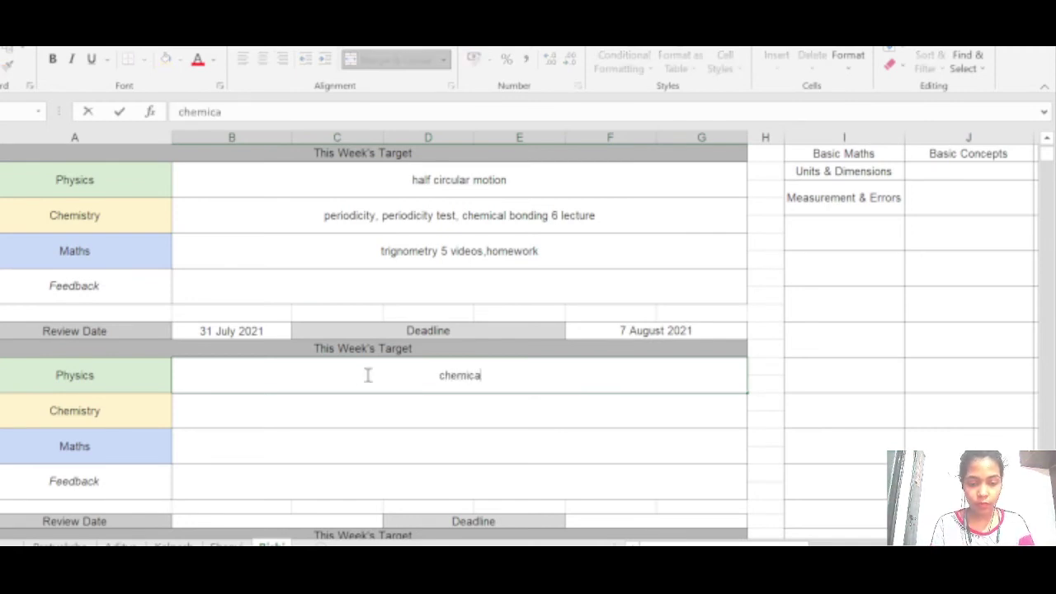
text(l bending )
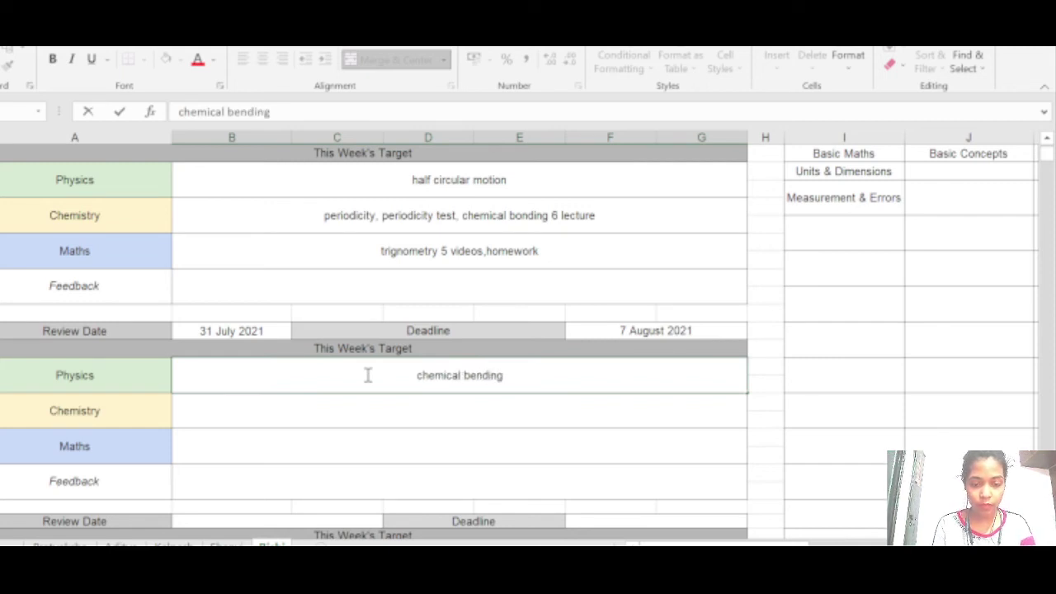
text(full)
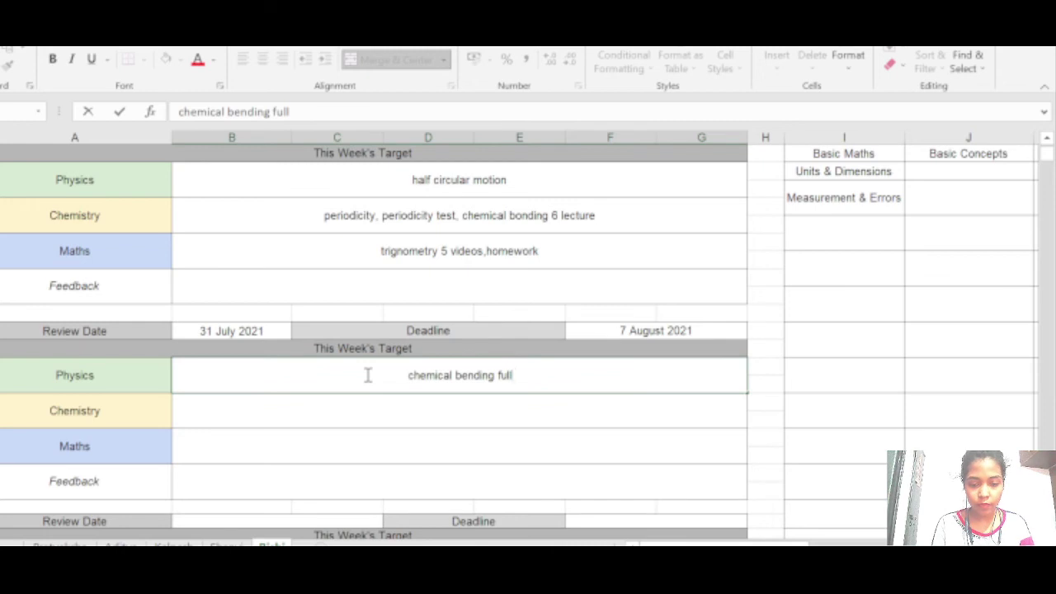
text( and its)
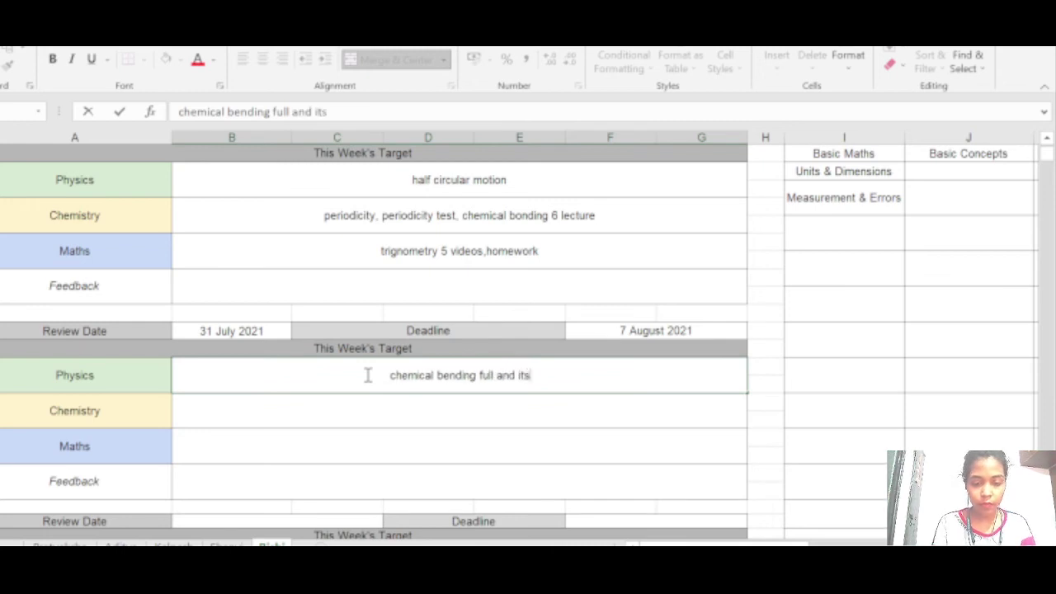
text( test)
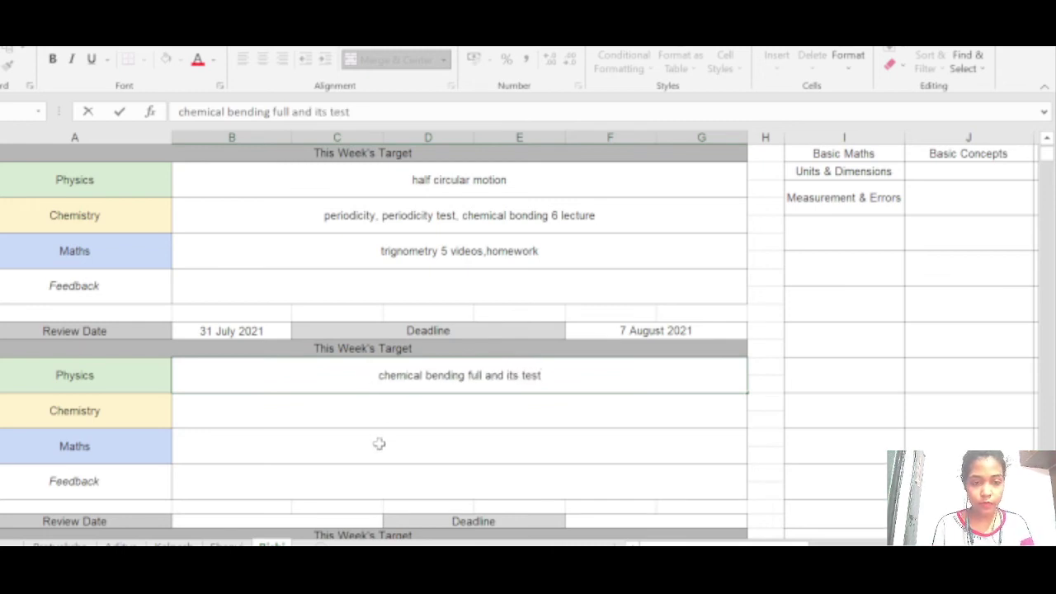
Step: Enter "trignomentry full" as the Maths target in the 31 July 2021 weekly block
double_click(378, 446)
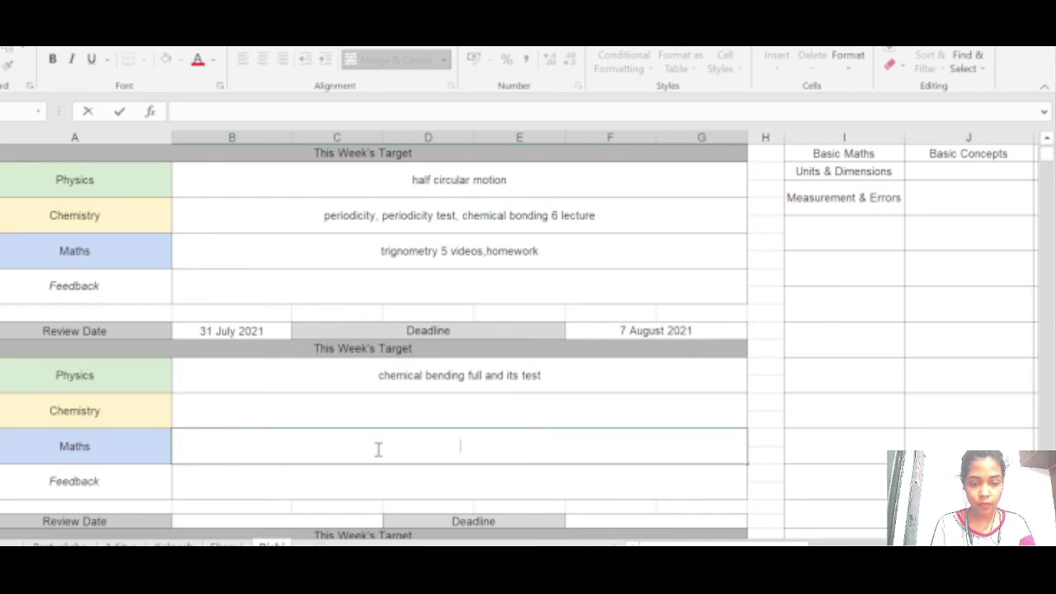
text(tr)
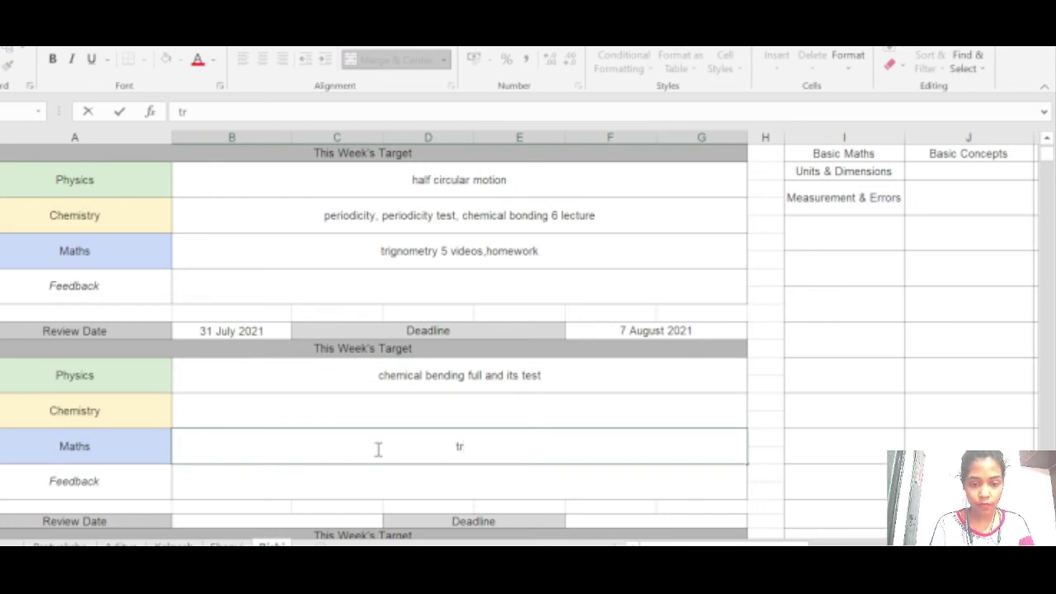
text(ignomen)
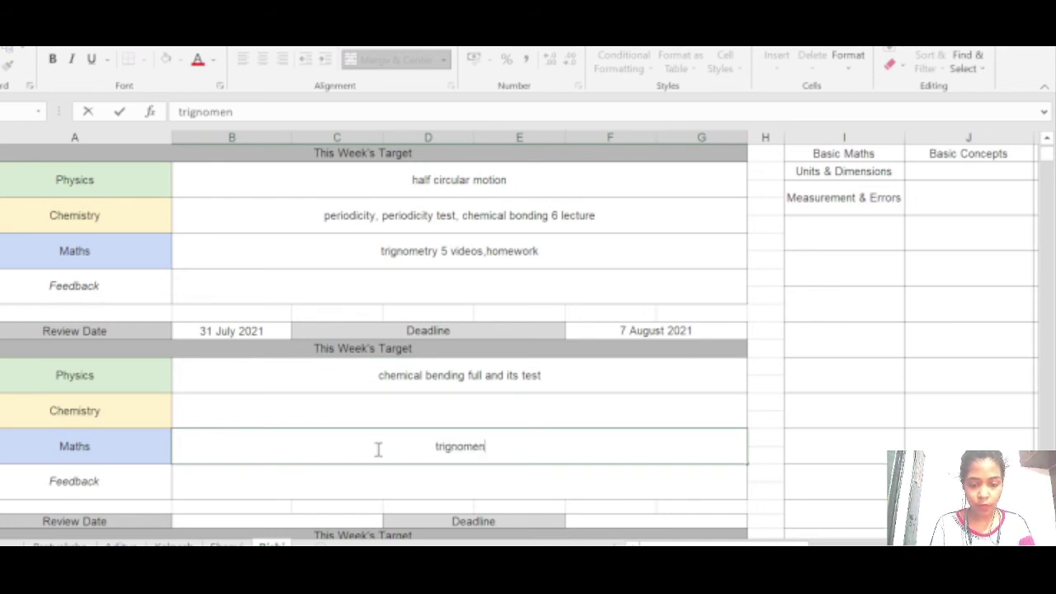
text(try full)
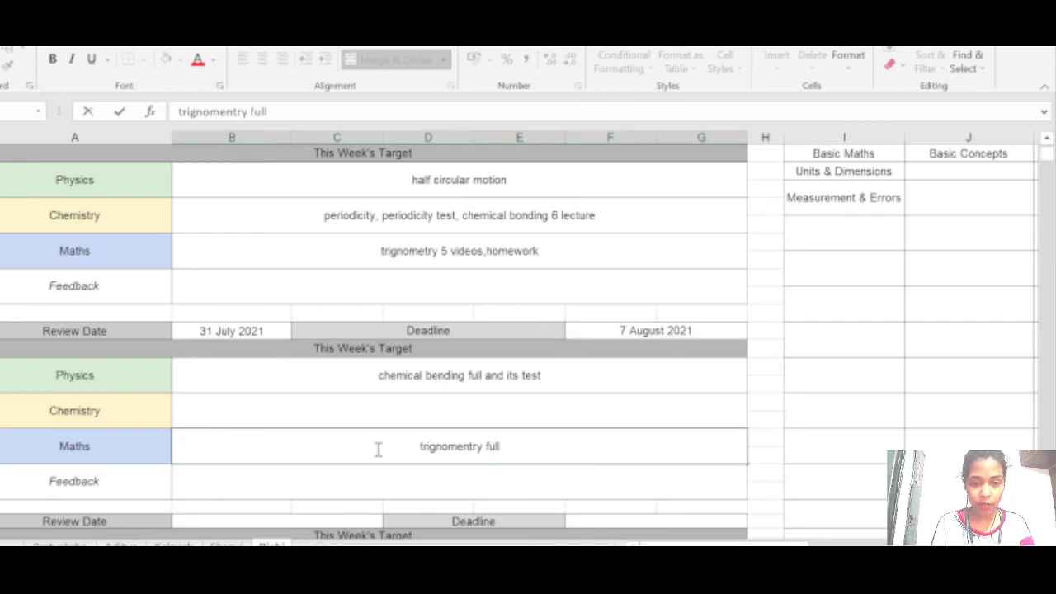
Step: Correct "bending" to "bonding" in the Physics target of the 31 July 2021 block
click(442, 375)
key(BackSpace)
text(o)
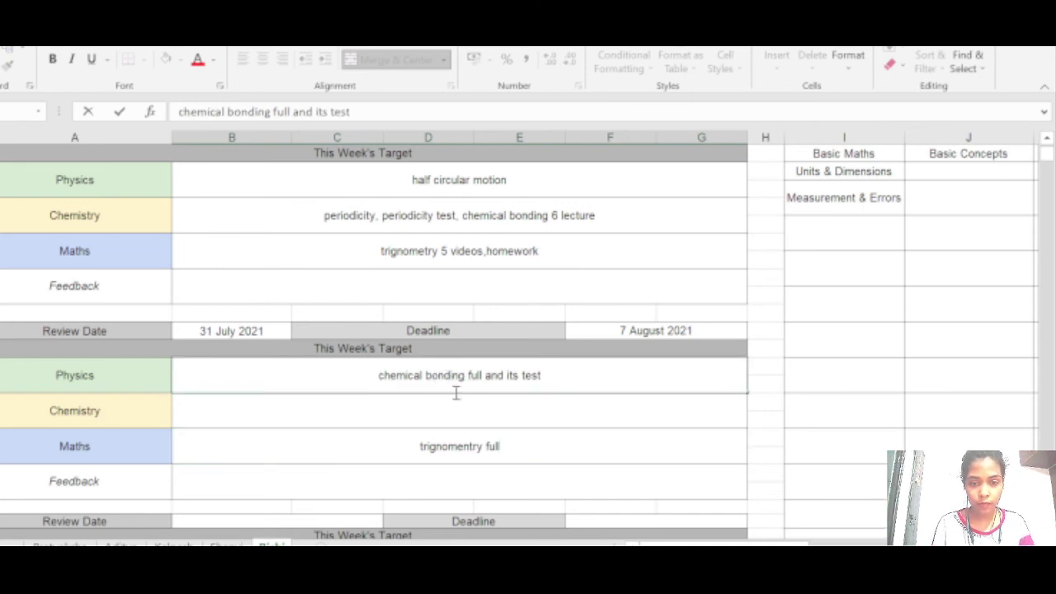
click(517, 446)
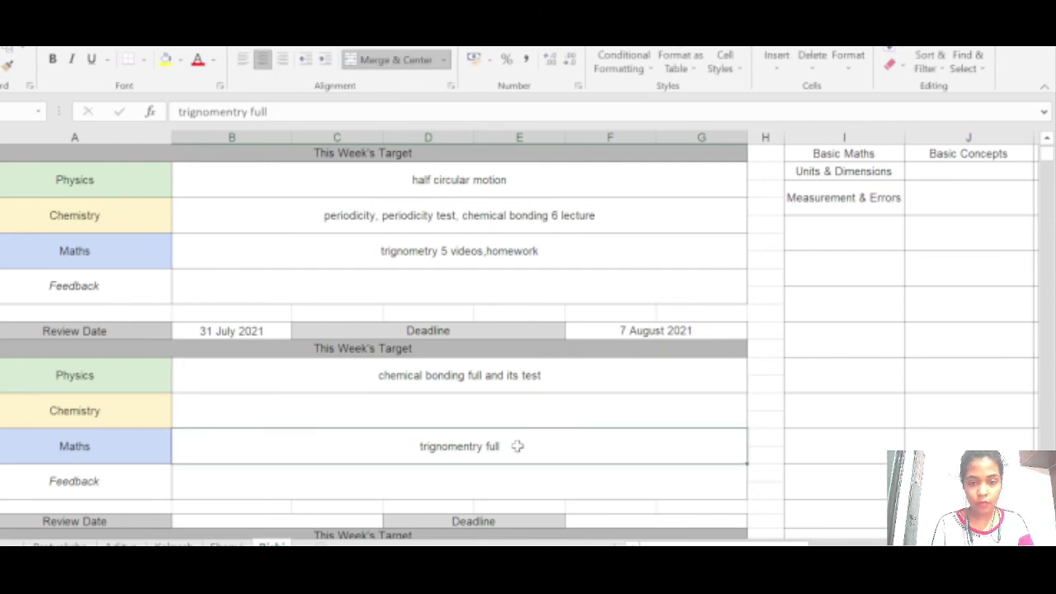
double_click(517, 446)
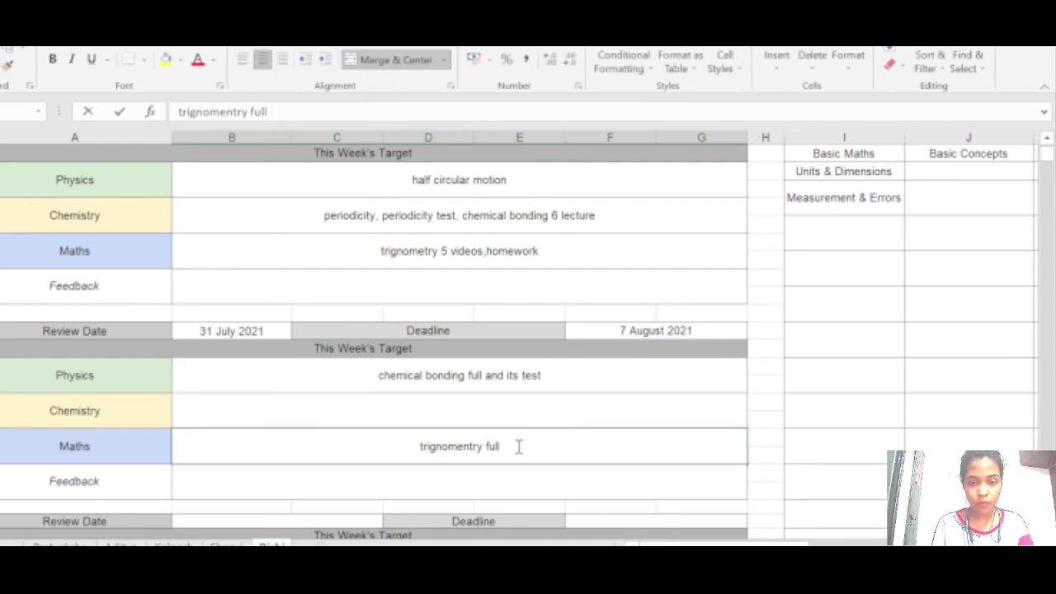
Step: Move the text "chemical bonding full and its test" from the Physics target to the Chemistry target in the 31 July 2021 block
click(410, 415)
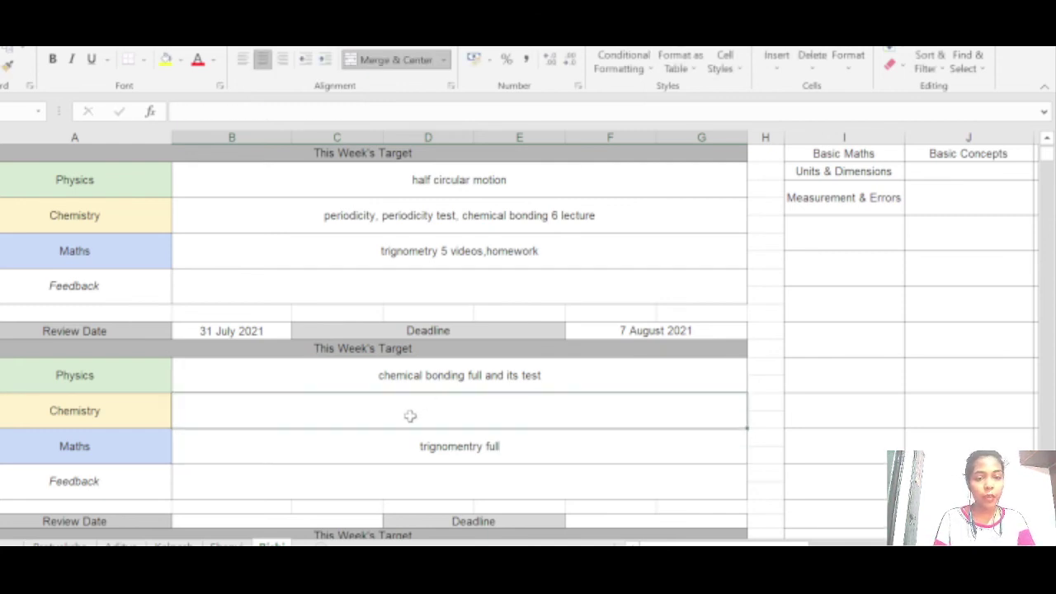
click(377, 377)
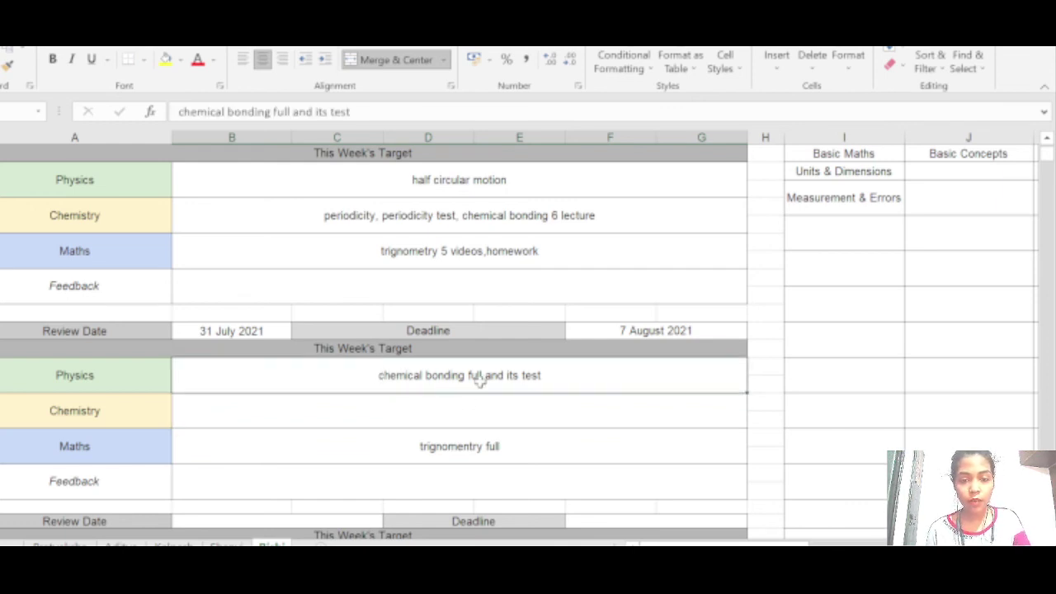
double_click(545, 376)
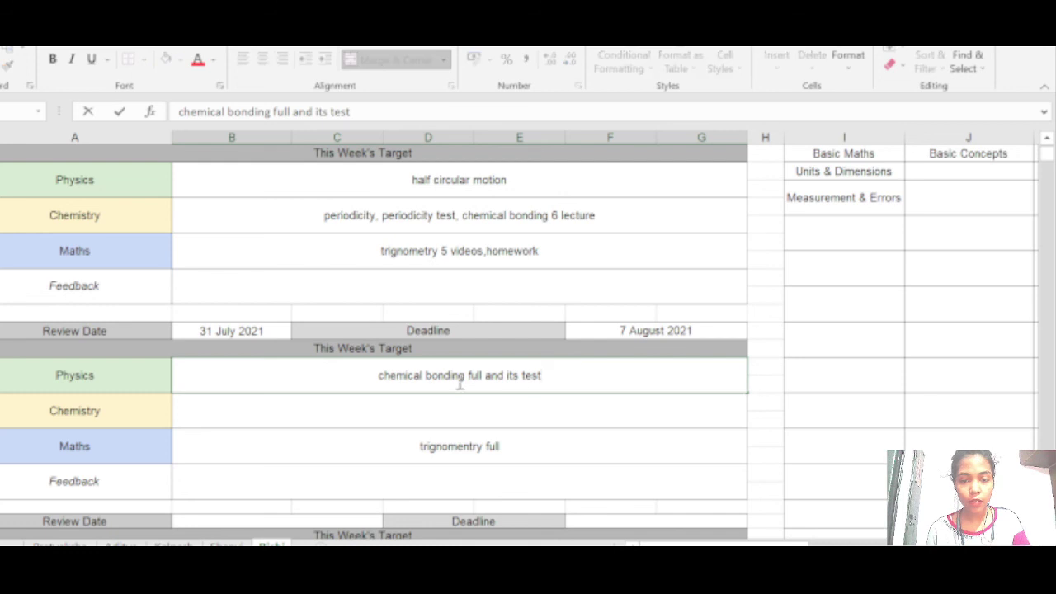
drag(381, 376, 553, 382)
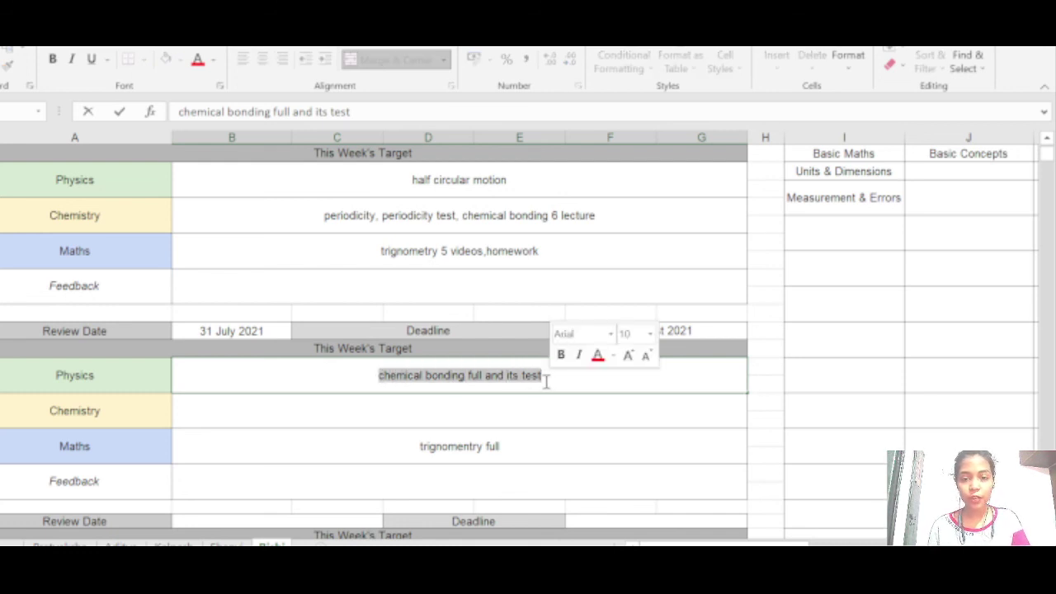
right_click(520, 380)
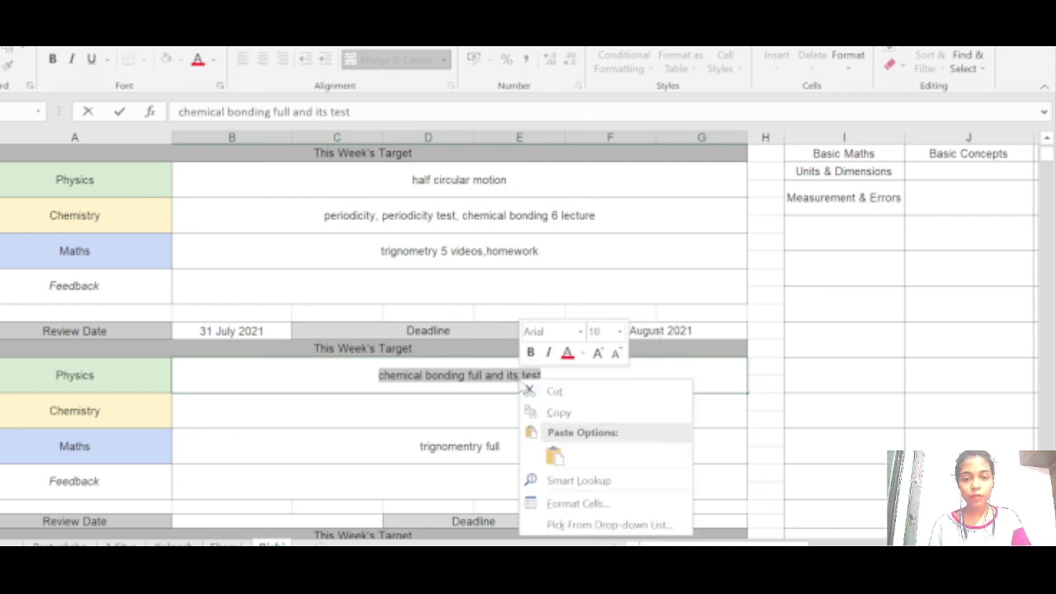
click(549, 391)
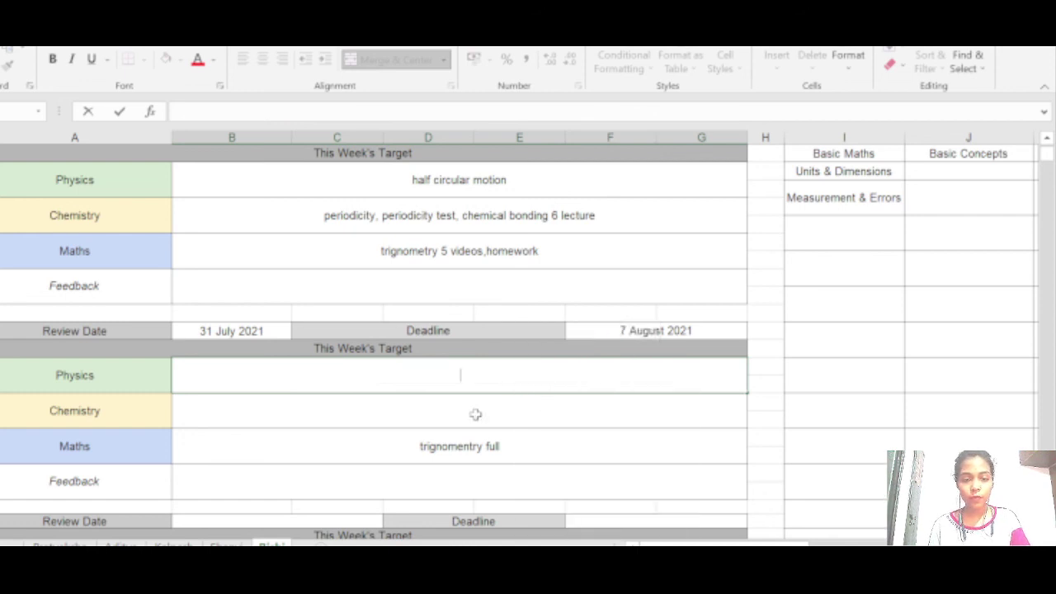
click(420, 419)
double_click(419, 419)
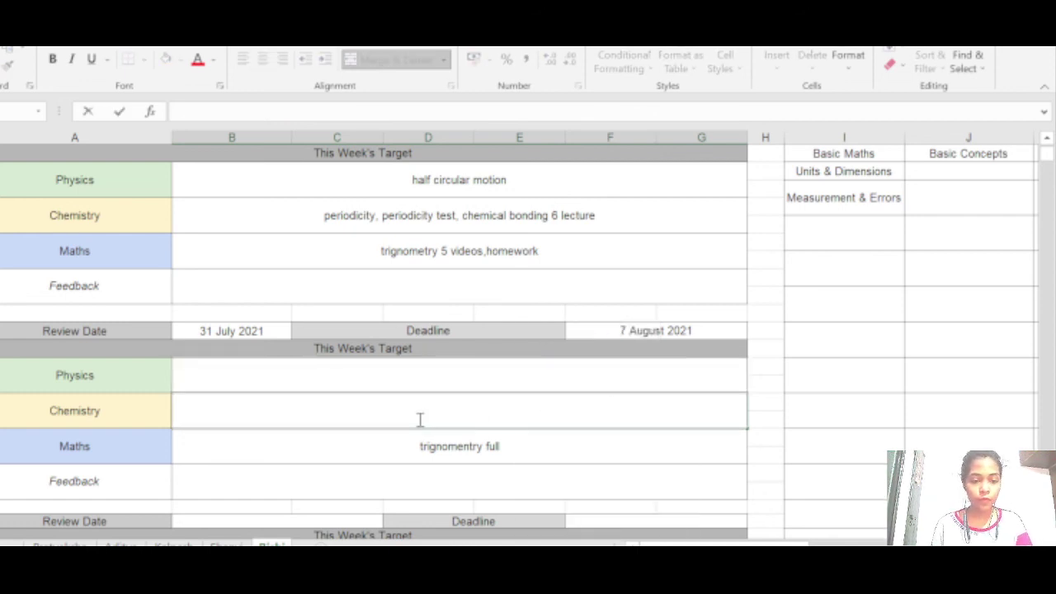
key(ctrl+v)
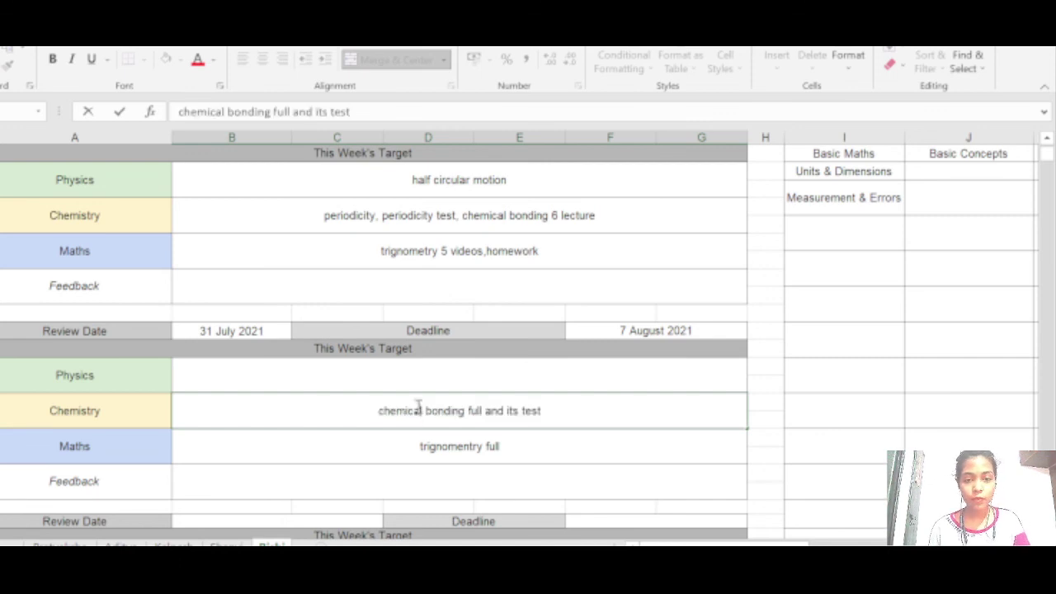
Step: Enter "viva questions" as the Physics target in the 31 July 2021 weekly block
click(421, 381)
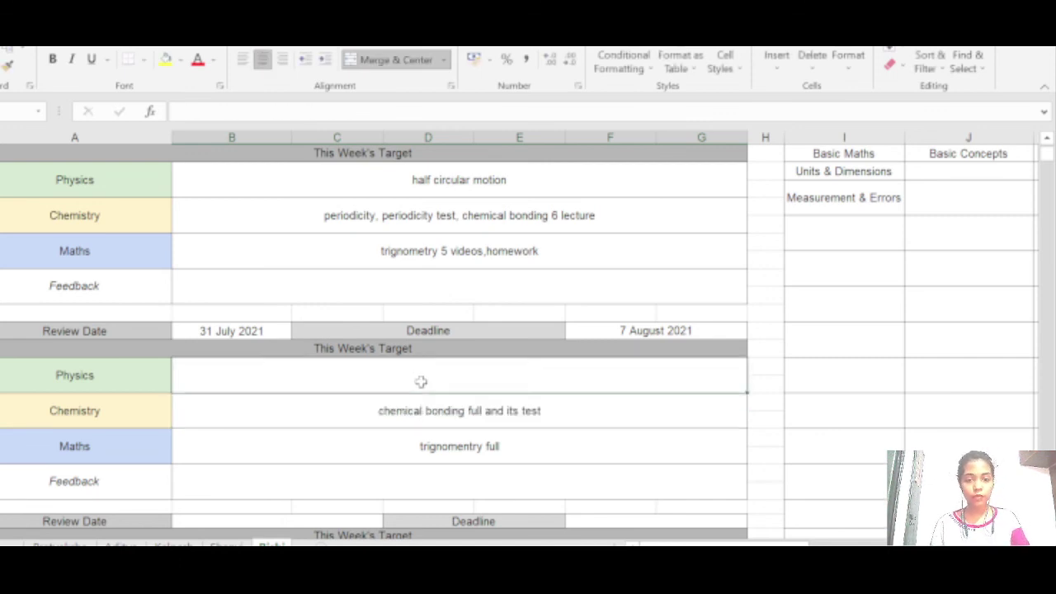
text(vi)
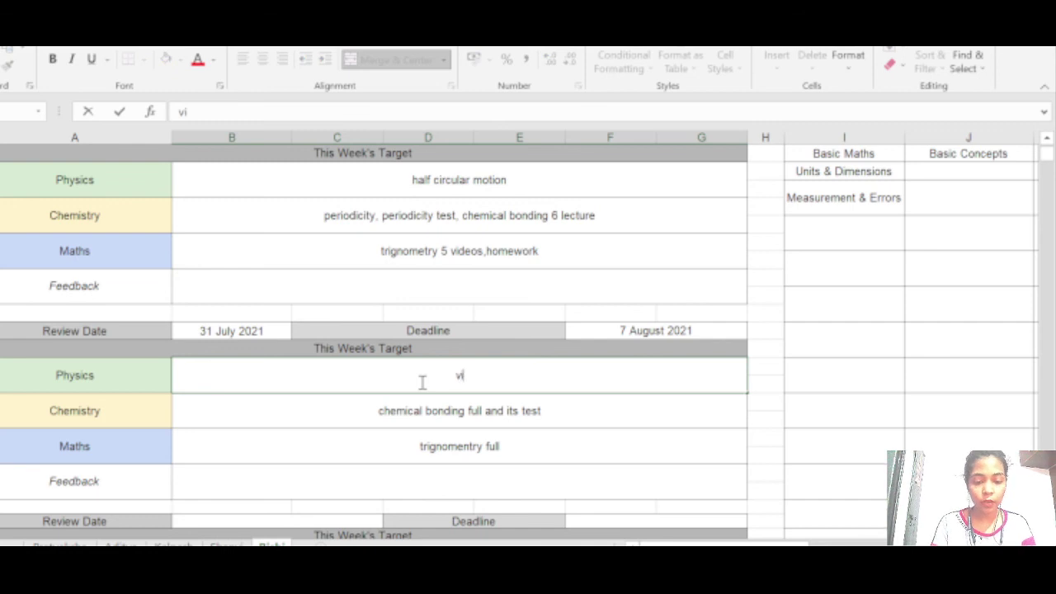
text(va question)
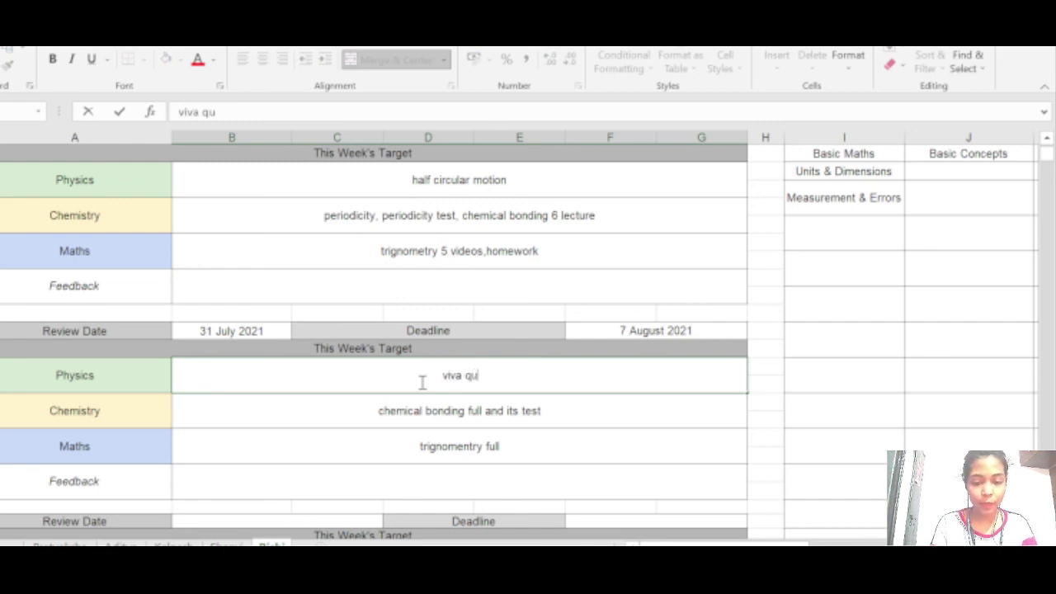
text(s)
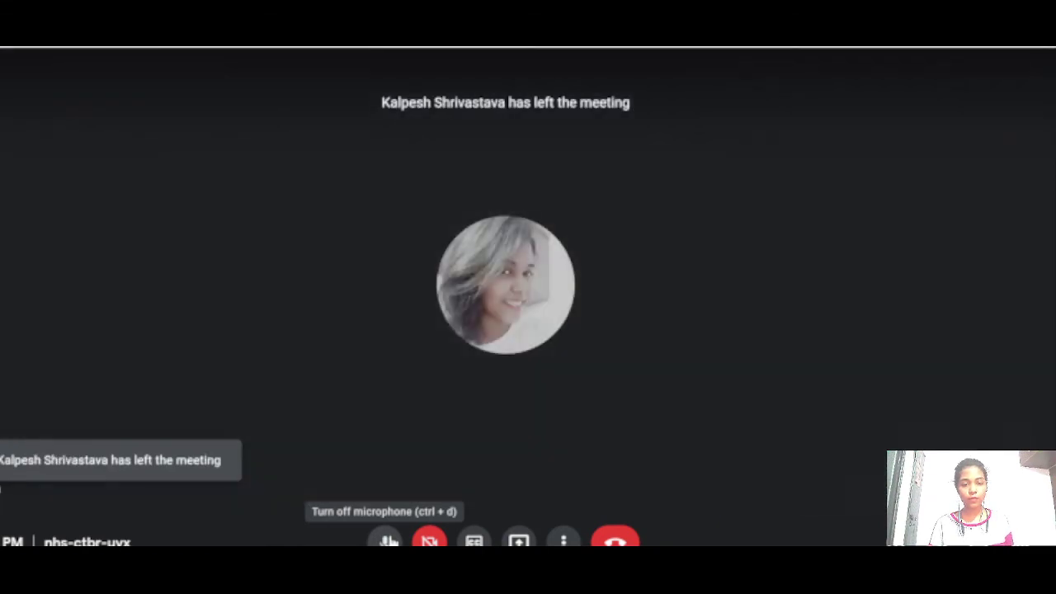
Step: Turn off the microphone in the Google Meet call and switch to the OBS window
click(387, 540)
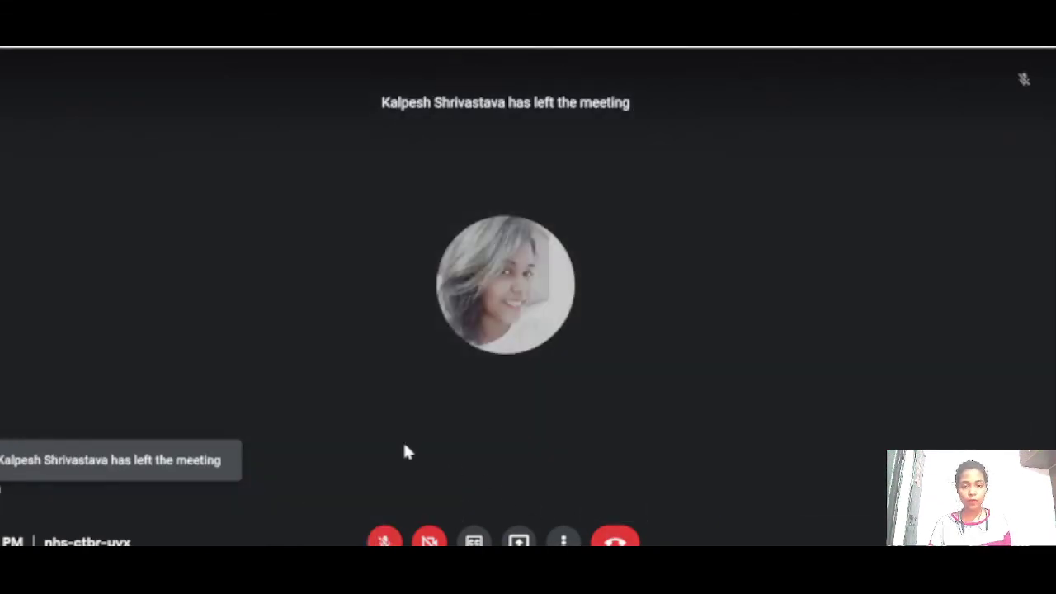
key(alt+Tab)
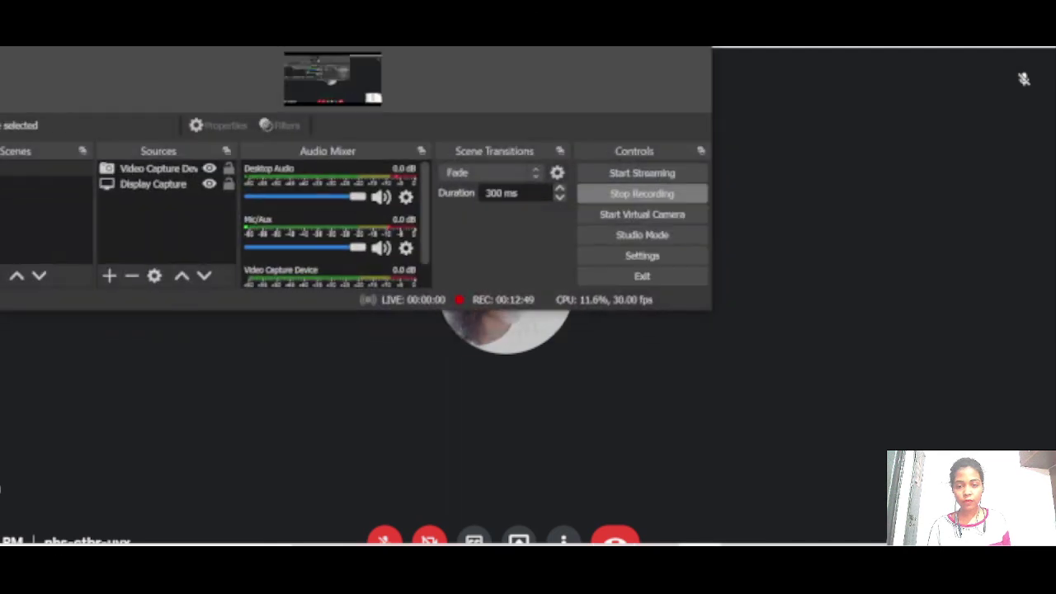